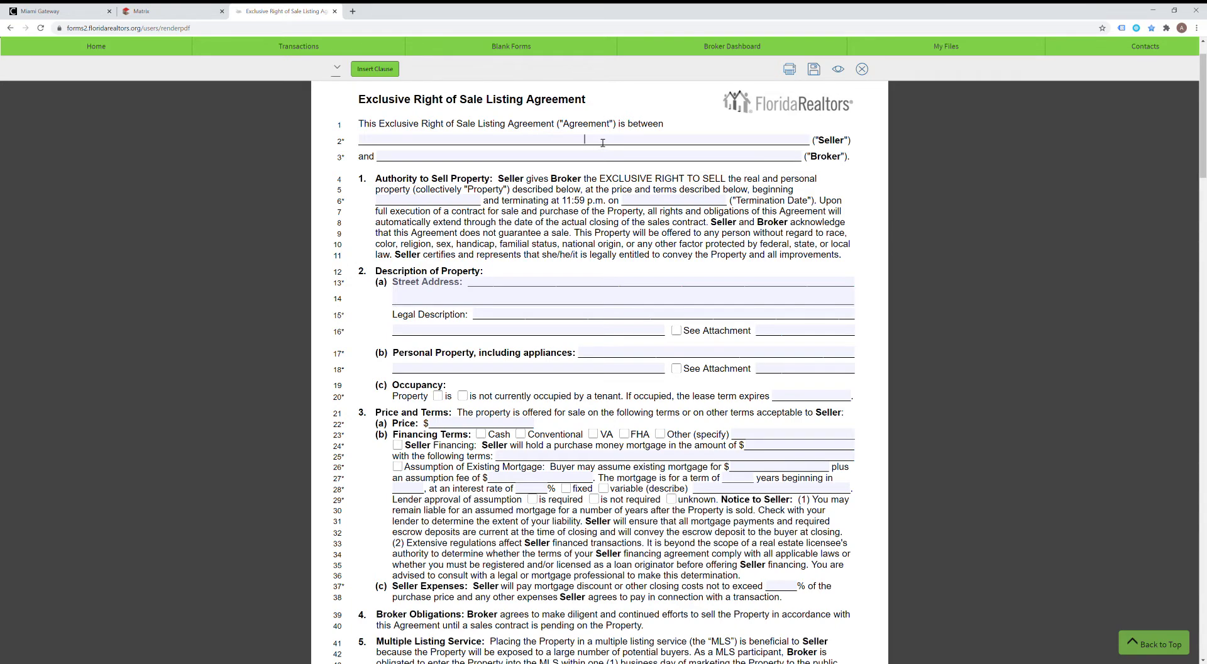
Enter both sellers' full names as Seller and Nizz Realty Inc. as Broker in the opening lines of the agreement
type("John Doe")
type("&")
type(" M")
type("ary")
type(" Doe")
type("Nizz Rea")
type("lty Inc.")
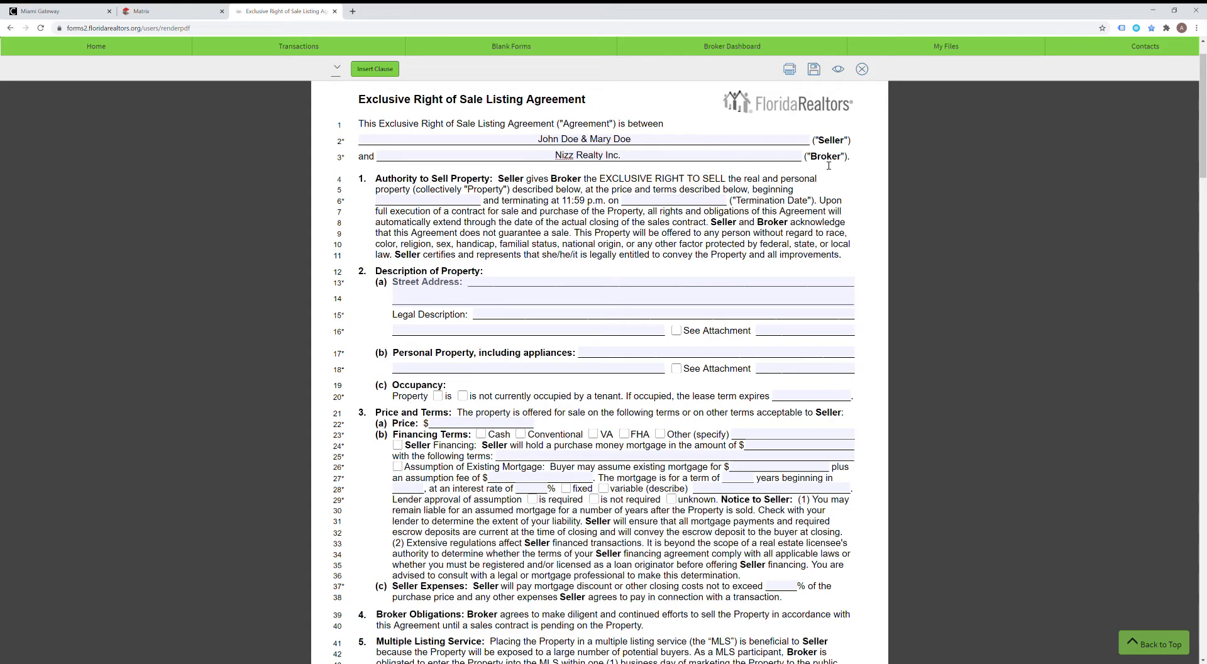
Add the listing agent's name and role in parentheses after the brokerage name on the Broker line
type("Billy Bob as listing agent")
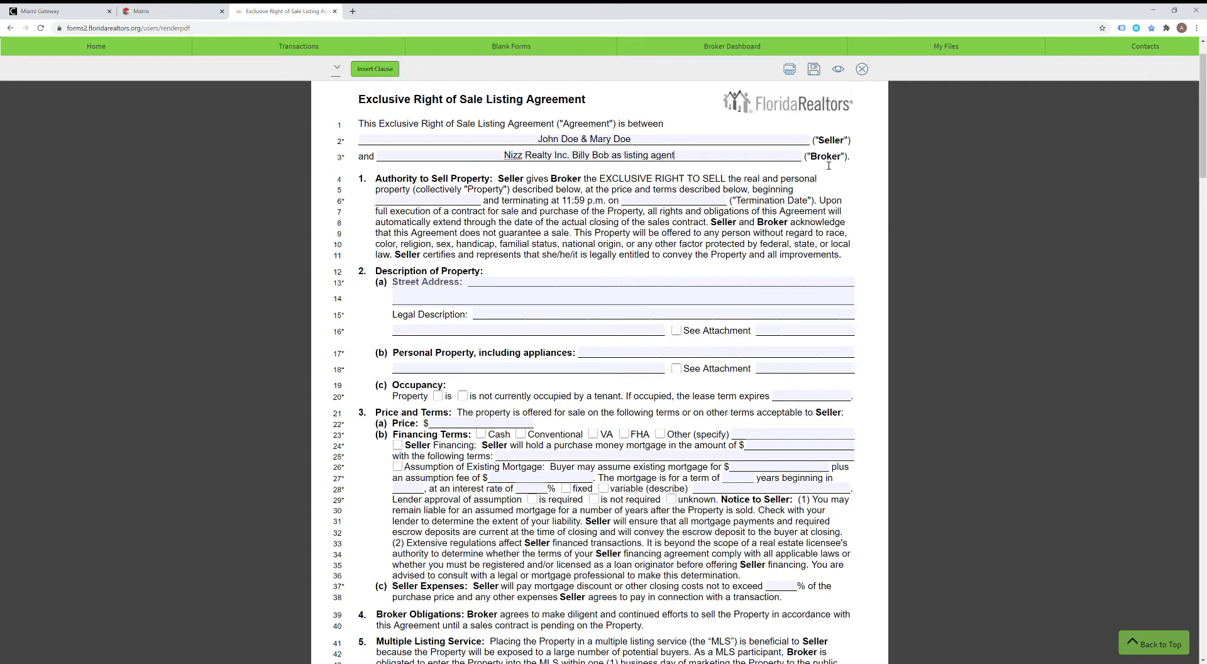
type(")")
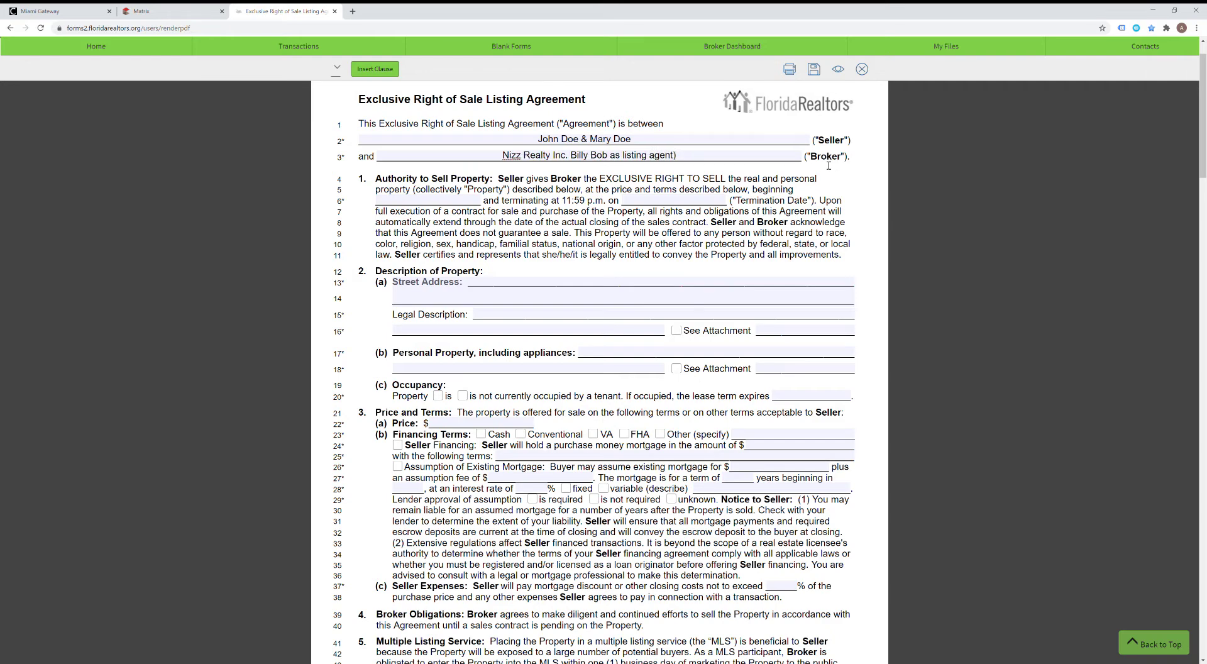
type("(")
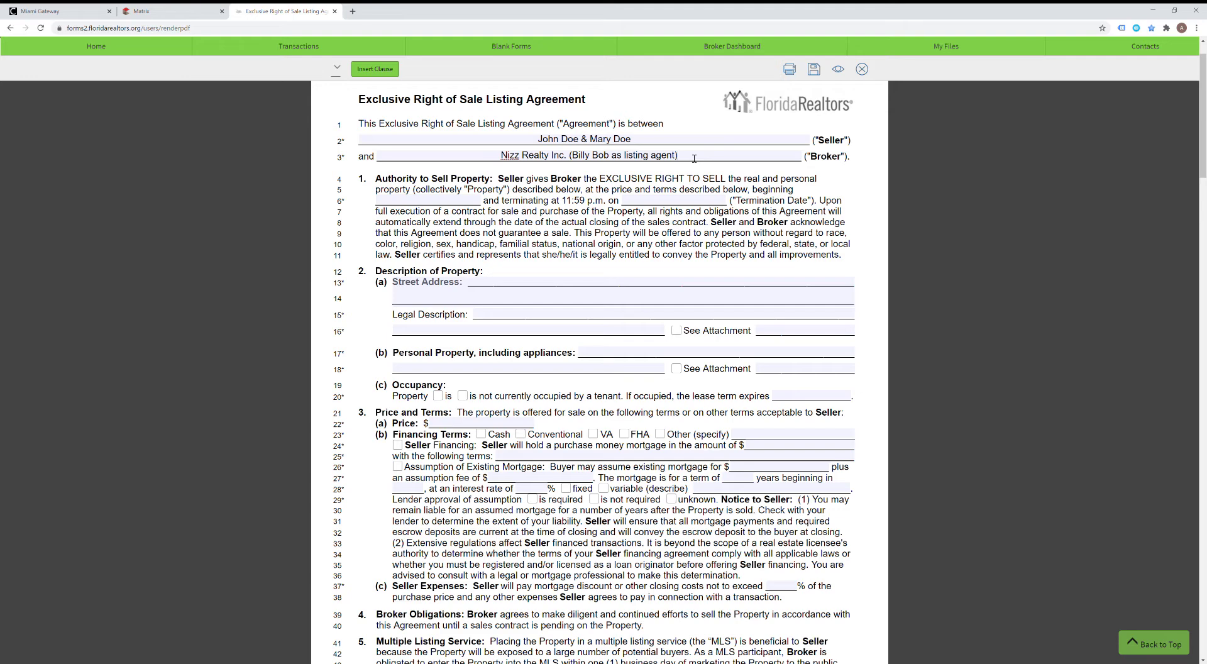
Remove the parenthesized listing agent from the Broker line, keeping only the brokerage name
key("BackSpace")
key("BackSpace")
key("BackSpace")
key("BackSpace")
key("BackSpace")
key("BackSpace")
key("BackSpace")
key("BackSpace")
key("BackSpace")
key("BackSpace")
key("BackSpace")
key("BackSpace")
key("BackSpace")
key("BackSpace")
key("BackSpace")
key("BackSpace")
key("BackSpace")
key("BackSpace")
key("BackSpace")
key("BackSpace")
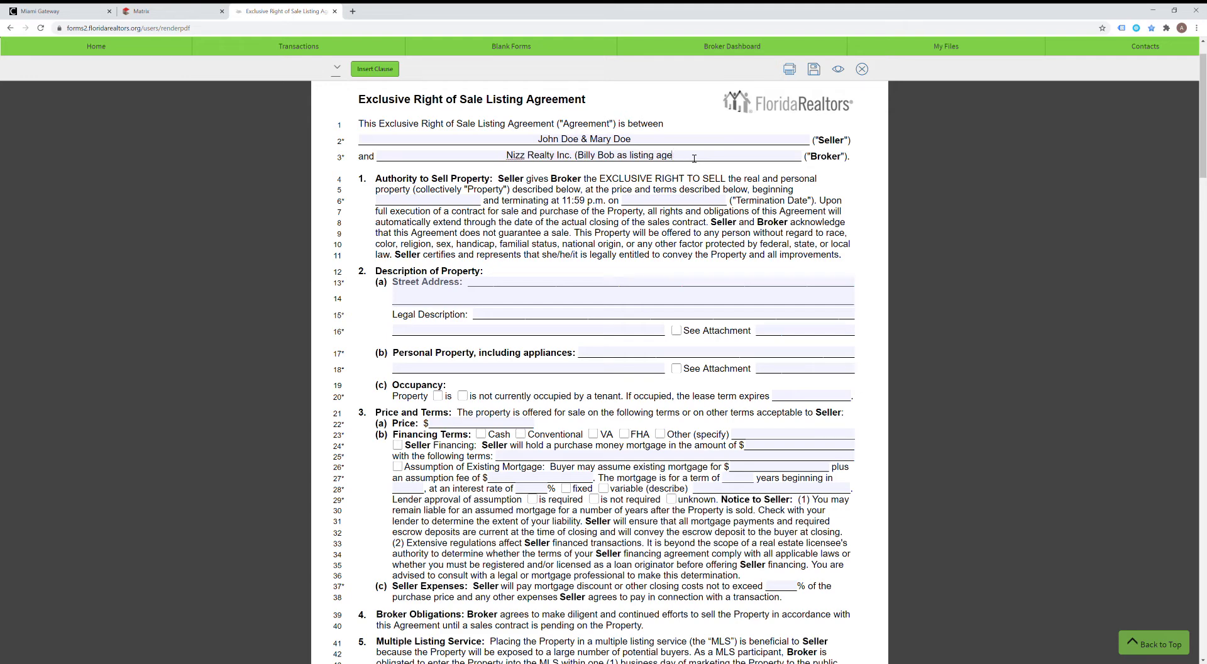
key("BackSpace")
key("BackSpace")
key("BackSpace")
key("BackSpace")
key("BackSpace")
key("BackSpace")
key("BackSpace")
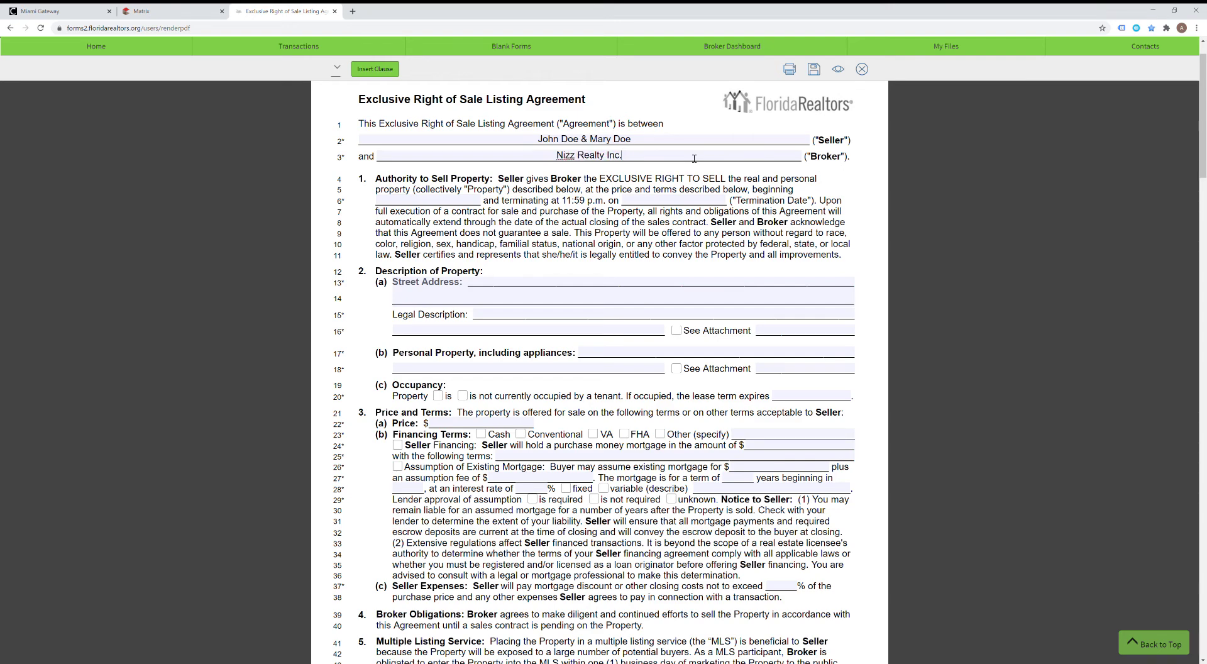
Set the listing period to begin October 31, 2020 and terminate on October 30, 2021
left_click(441, 201)
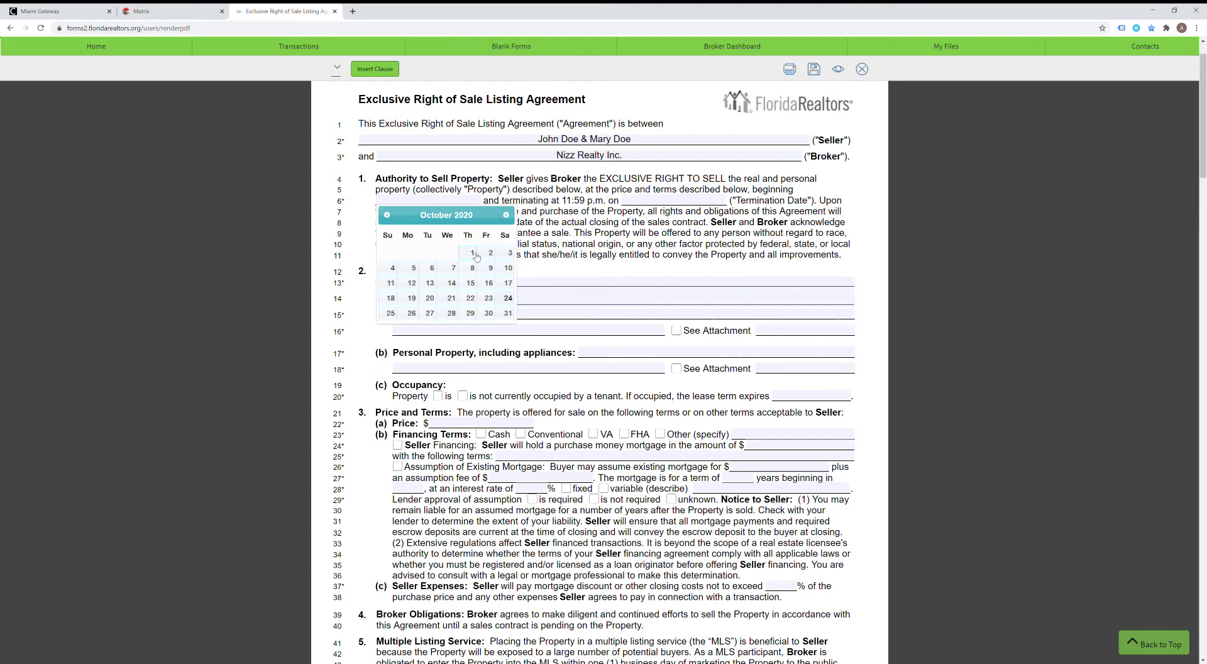
left_click(508, 313)
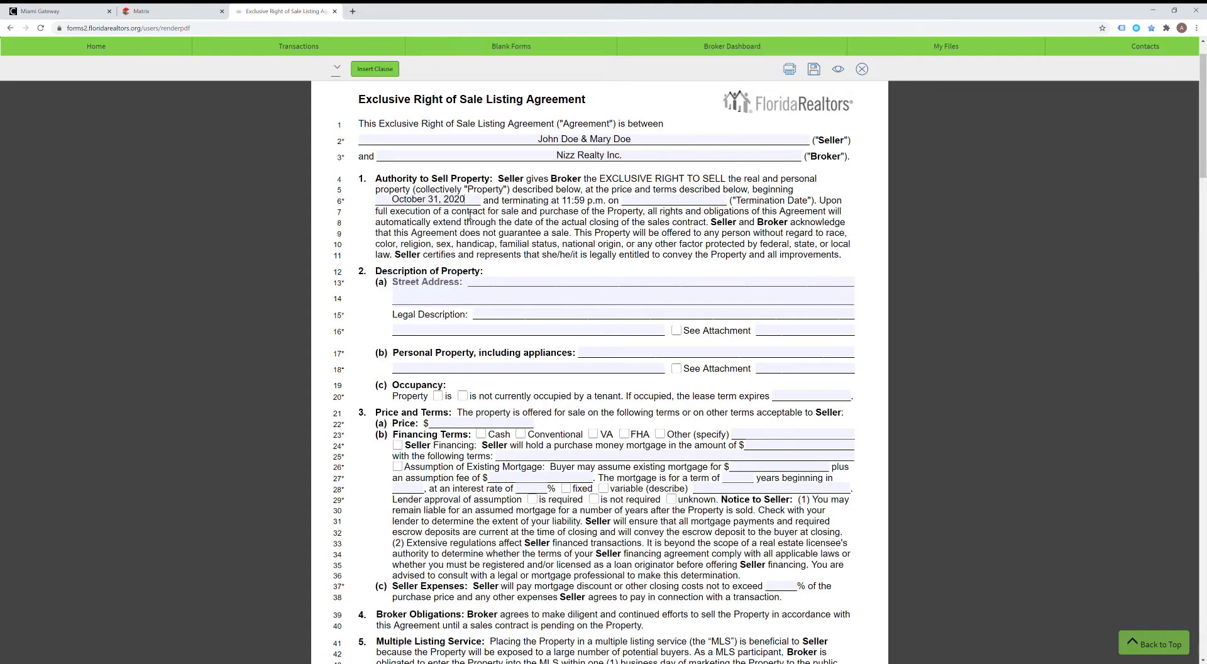
left_click(646, 203)
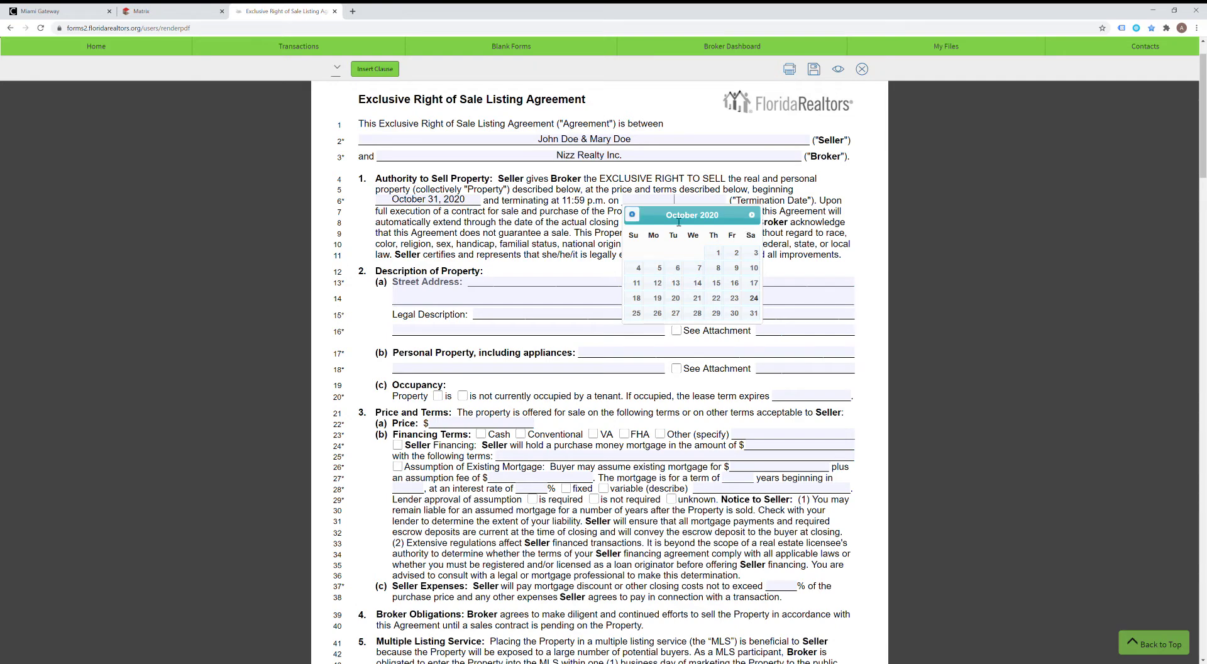
left_click(752, 215)
left_click(752, 215)
left_click(753, 215)
left_click(752, 215)
left_click(753, 216)
left_click(752, 216)
left_click(752, 216)
left_click(752, 215)
left_click(752, 215)
left_click(752, 215)
left_click(752, 215)
left_click(752, 215)
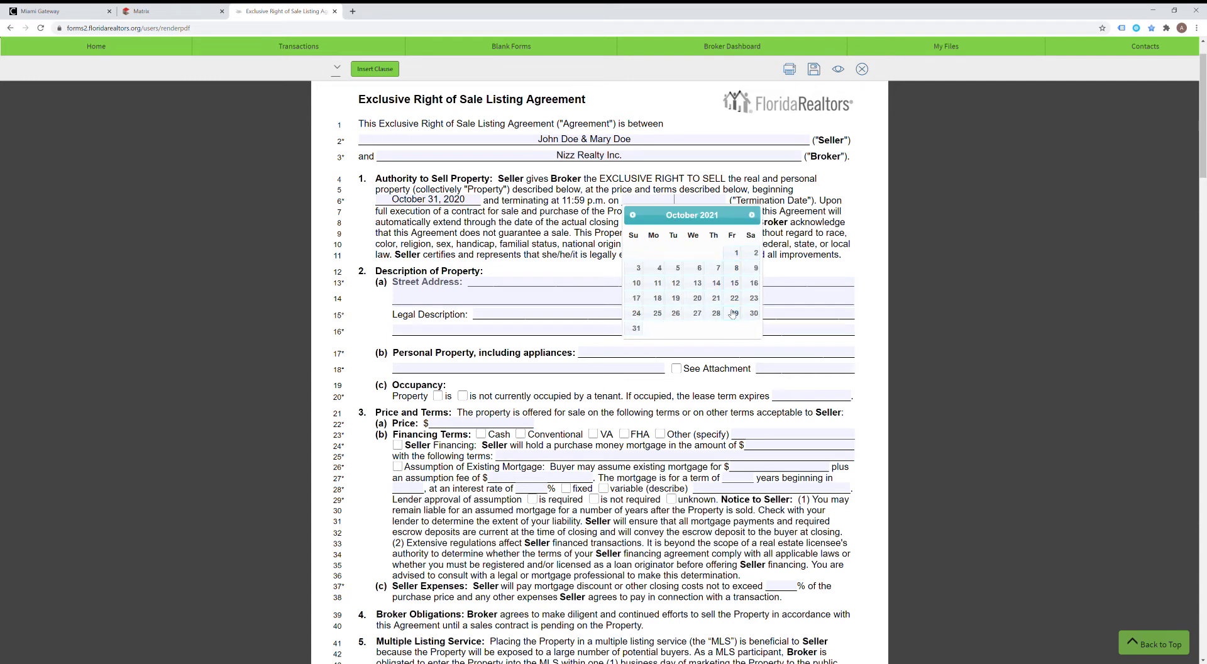
left_click(754, 313)
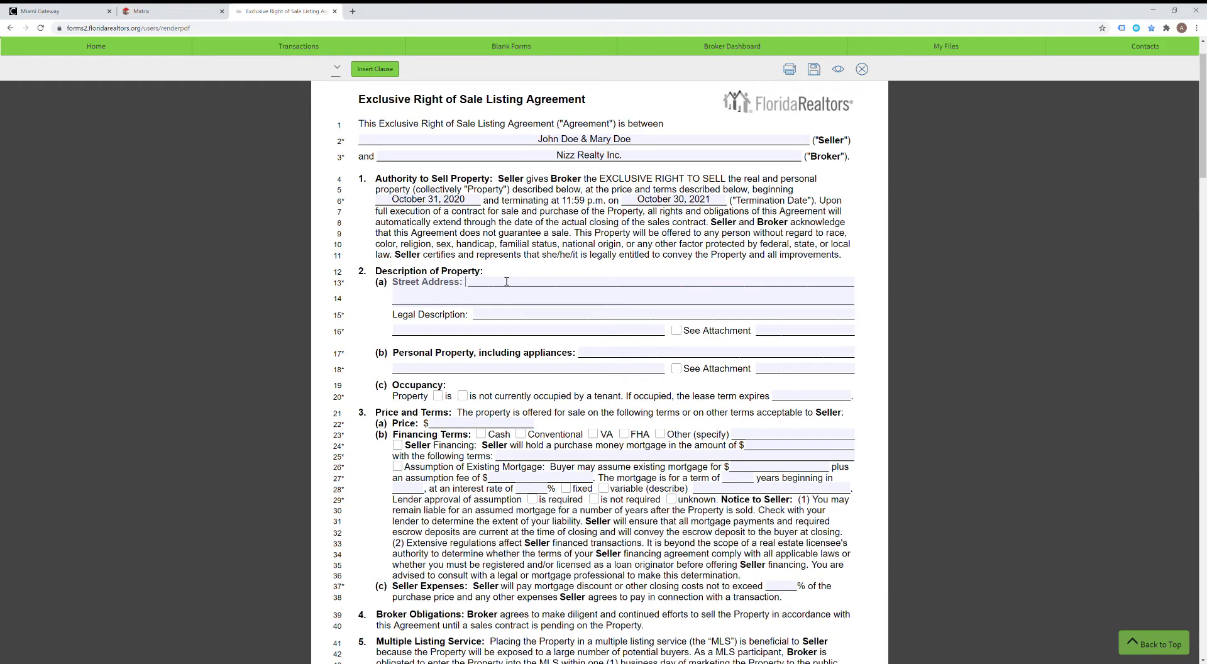
Enter the property's full street address with city, state and ZIP code in section 2(a)
type("123 Happ")
type("yu")
type("St.")
type(" Plantation")
type(" FL")
type(", 33322")
Enter the property's address as the Legal Description, with the comma placed after the state
left_click(489, 317)
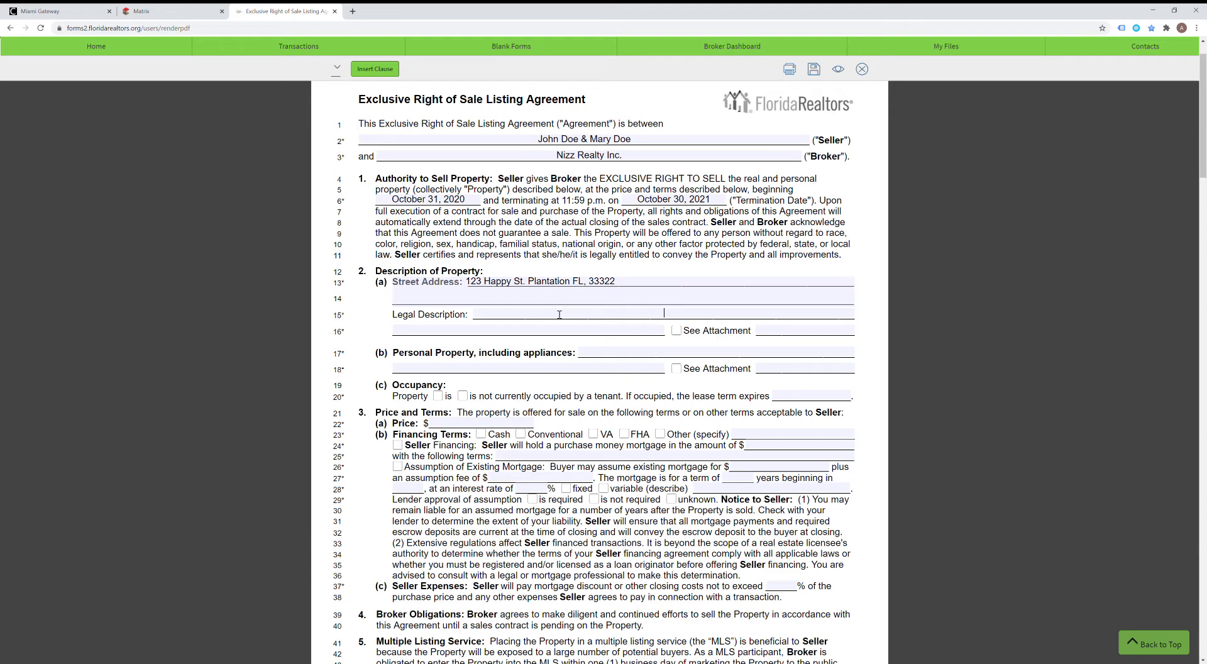
type("123 Happy St. Plantation, FL 33322")
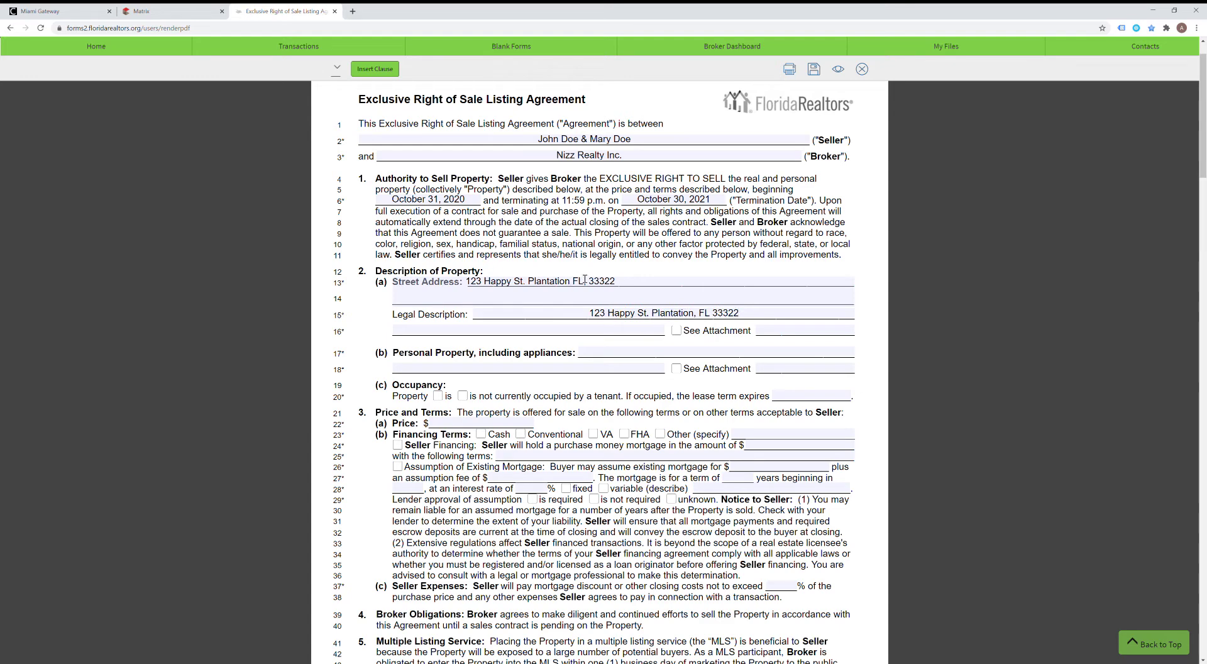
key("BackSpace")
type(",")
key("BackSpace")
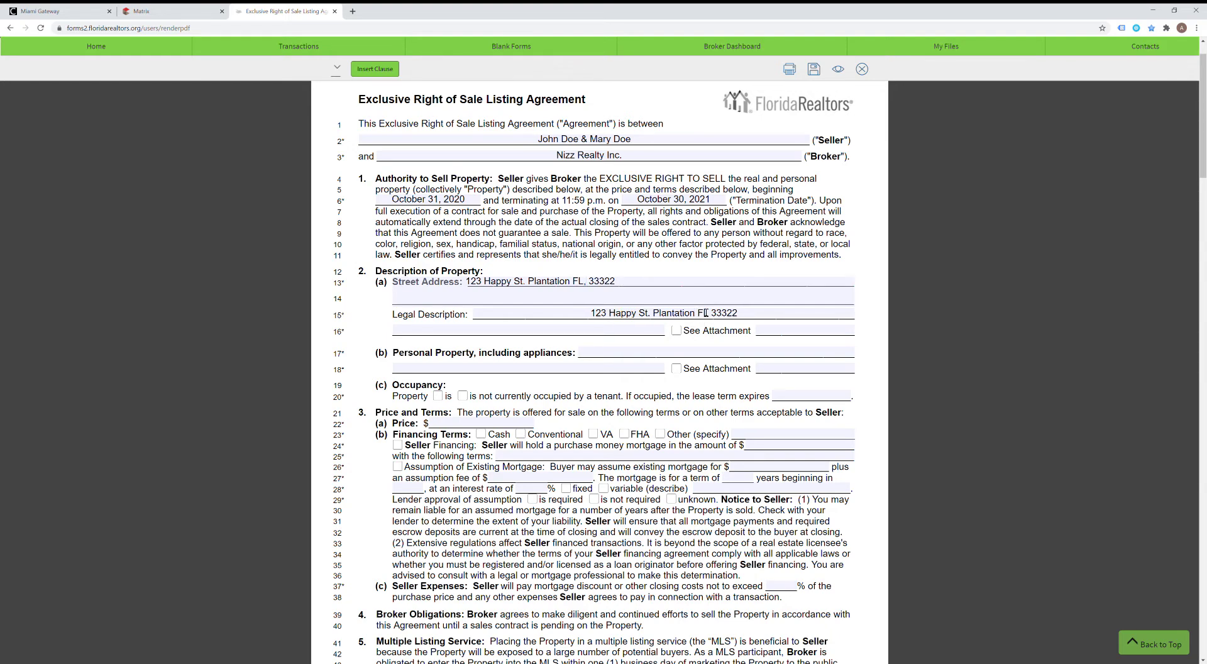
key("Left")
type(",")
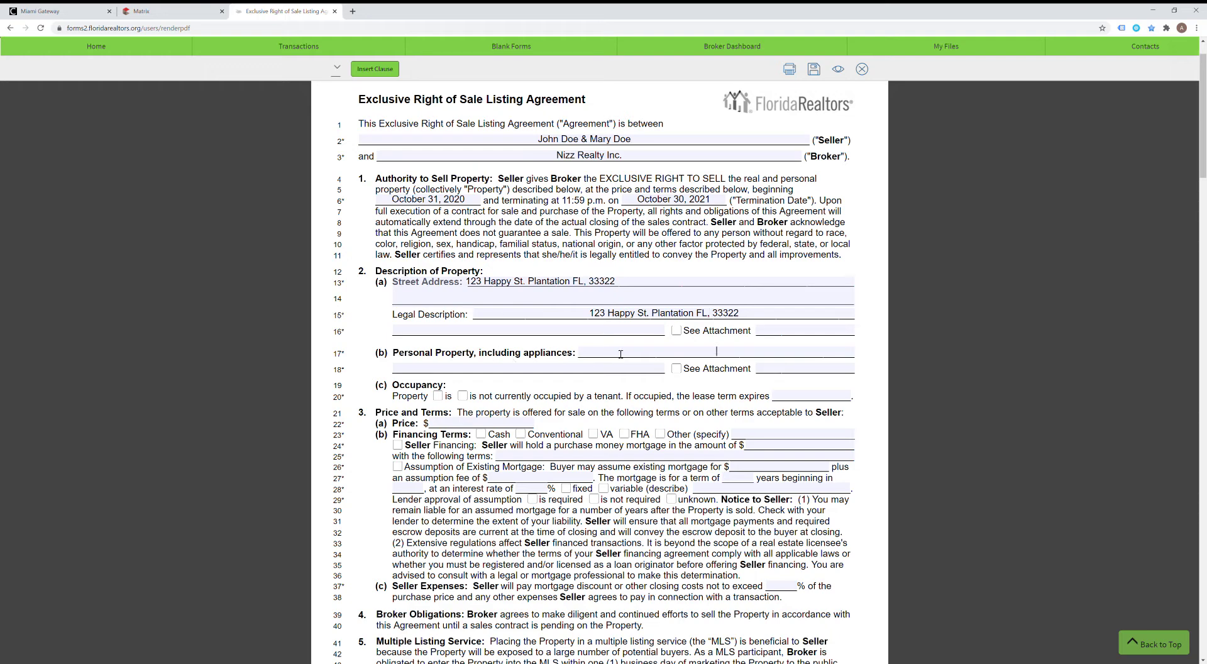
Mark the personal property section as See Attachment and note "See Exhibit B" beside it
left_click(678, 356)
left_click(677, 370)
type("See e")
key("BackSpace")
type("Exhibit A")
key("BackSpace")
type("B")
Copy the exhibit note to the Legal Description attachment, mark See Attachment there, and change the note to "See Exhibit A"
triple_click(815, 375)
key("ctrl+c")
left_click(804, 331)
key("ctrl+v")
left_click(677, 331)
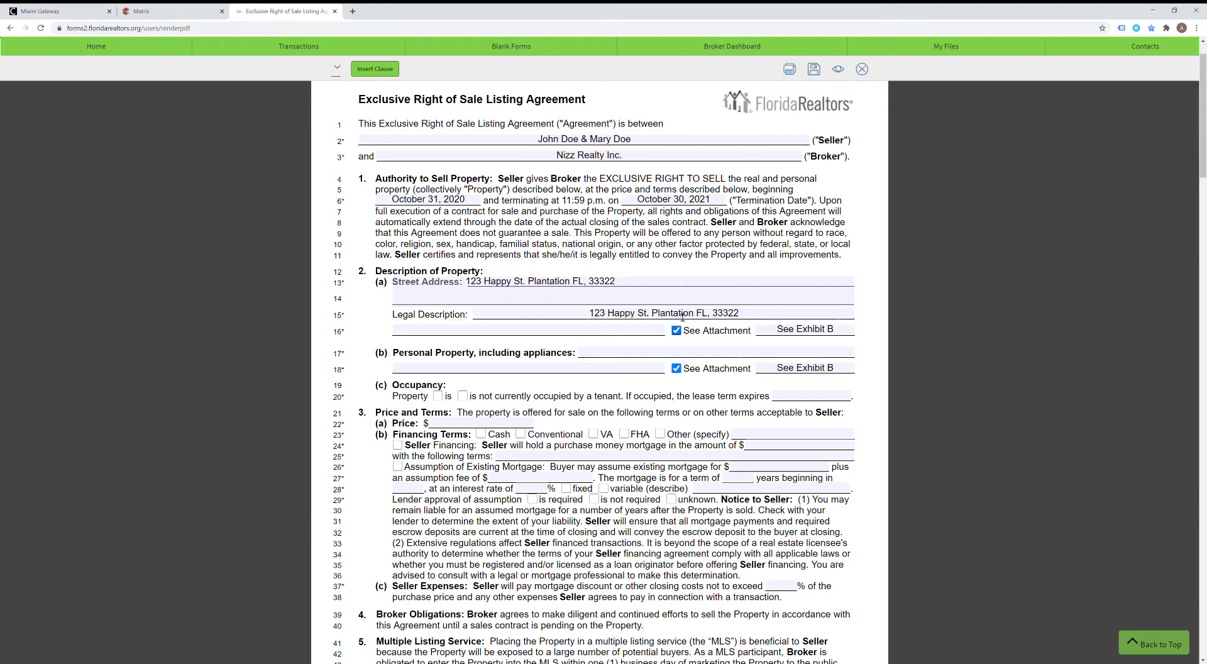
left_click(844, 331)
key("BackSpace")
type("A")
Uncheck See Attachment for the legal description and personal property, and clear both exhibit notes
left_click(677, 330)
left_click(677, 369)
left_click(824, 374)
key("ctrl+shift+Left")
key("ctrl+shift+Left")
key("ctrl+shift+Left")
key("BackSpace")
key("shift+Tab")
key("shift+Tab")
key("shift+Tab")
key("shift+Tab")
key("BackSpace")
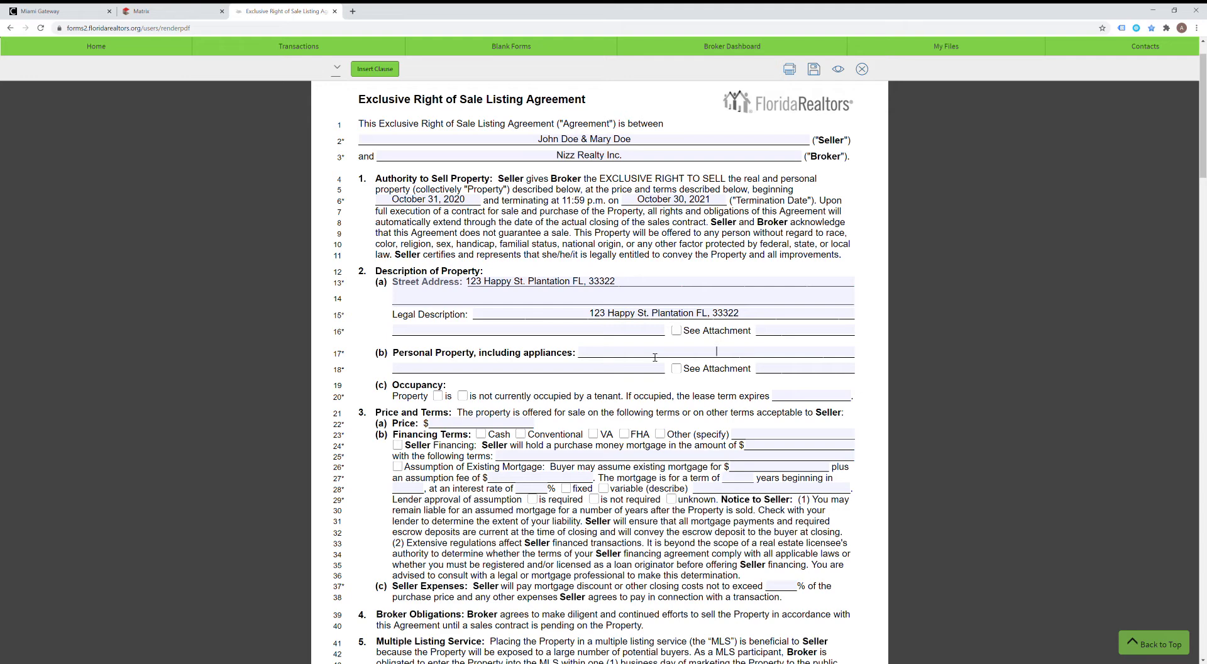
List "Oven/Range, Washer, Dryer" as the personal property included in the sale
type("Oven/Range, Washer, Dryer")
left_click(439, 396)
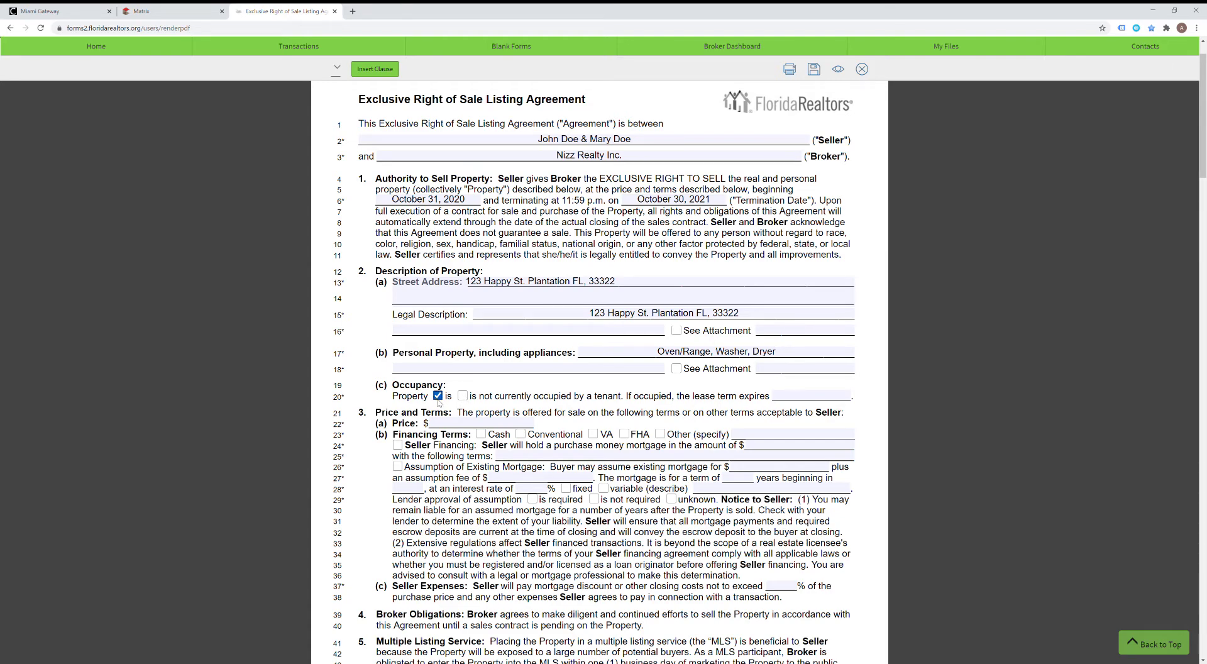
left_click(796, 400)
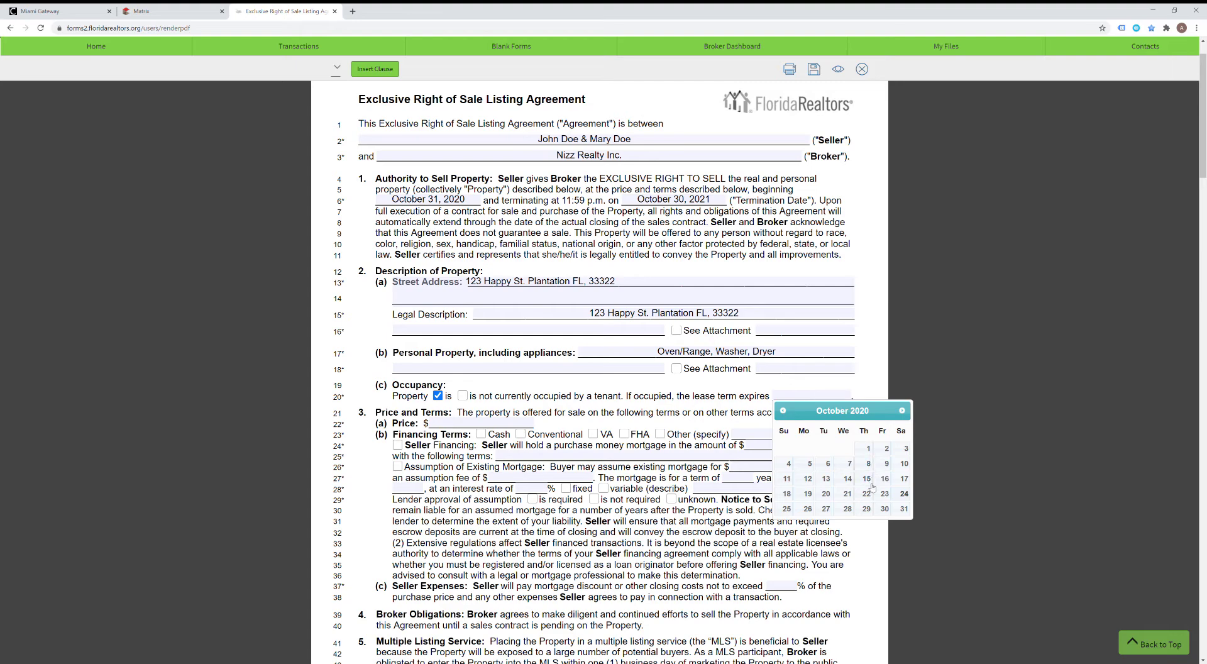
left_click(440, 398)
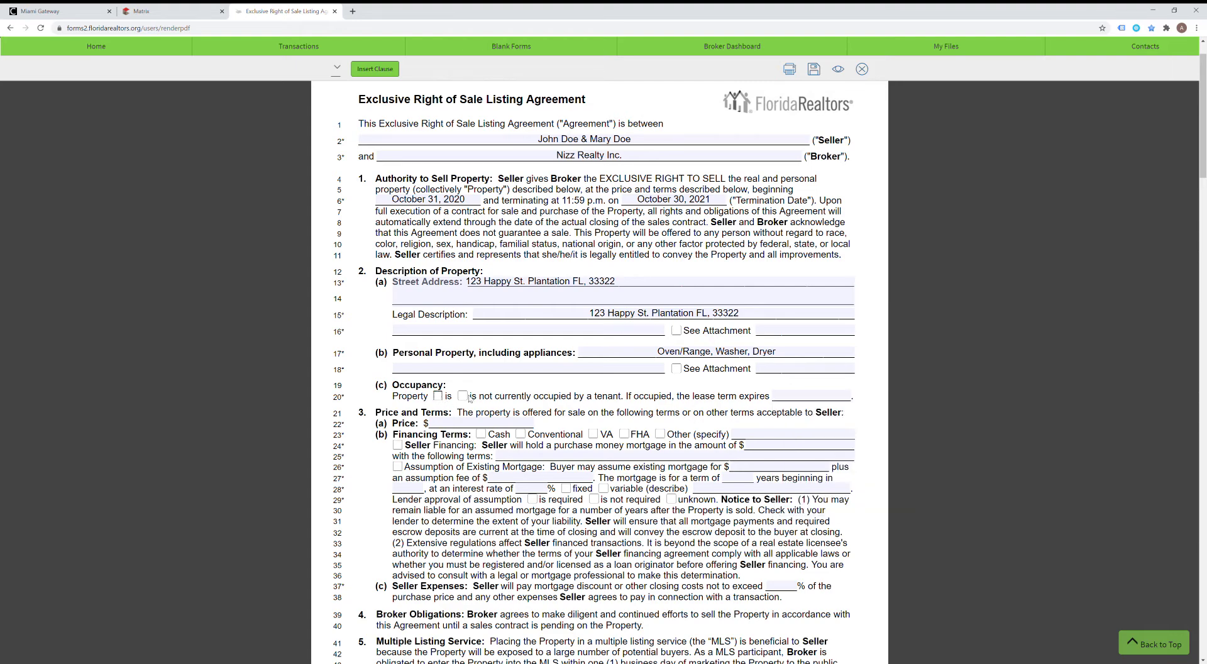
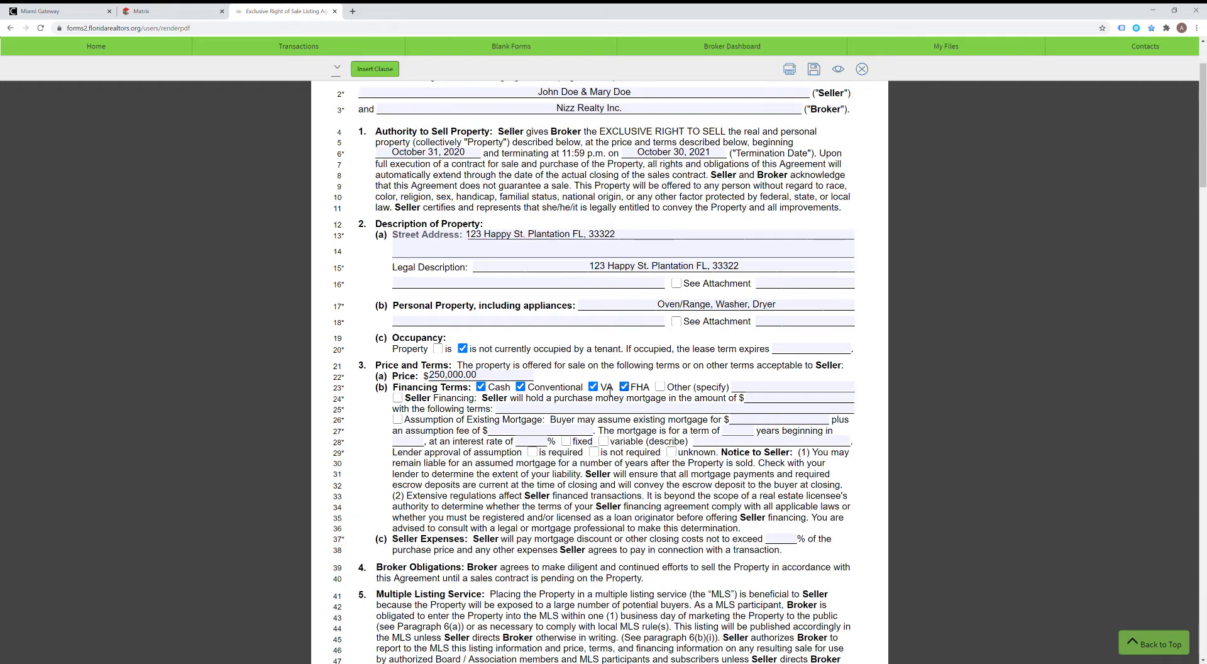
left_click(593, 386)
scroll(603, 414, "down", 1)
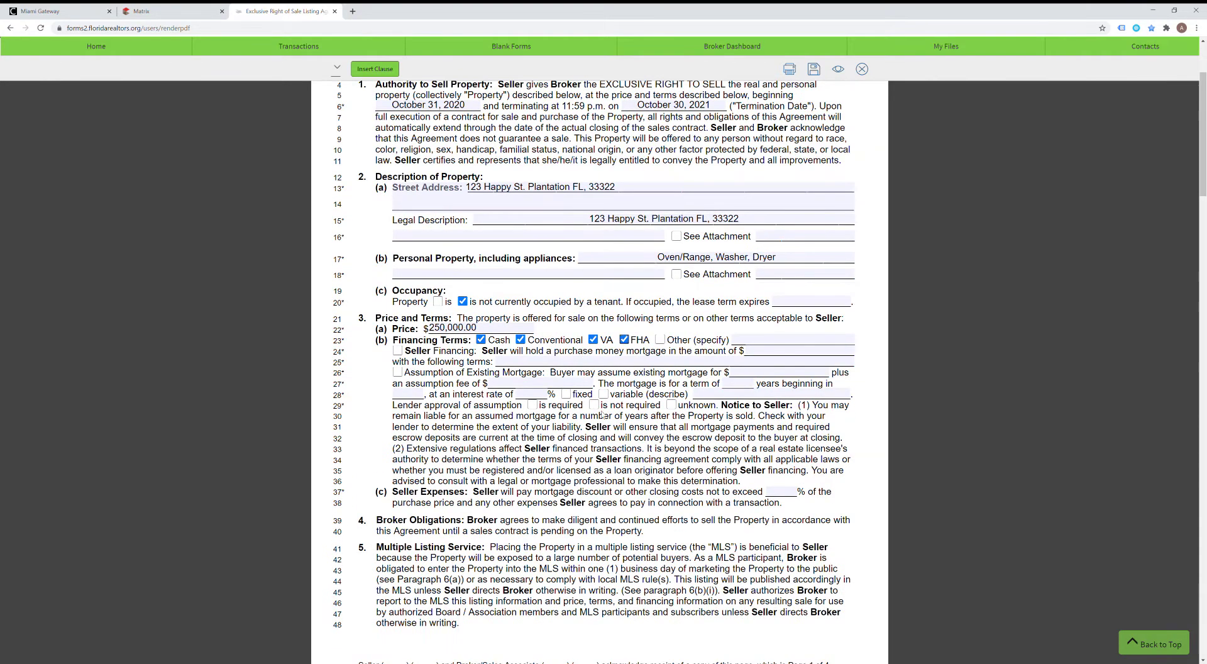
left_click(762, 358)
left_click(543, 365)
left_click(740, 375)
Try the Broker Authority options for hiding the street address online and withholding MLS display, clearing both again
scroll(569, 461, "down", 3)
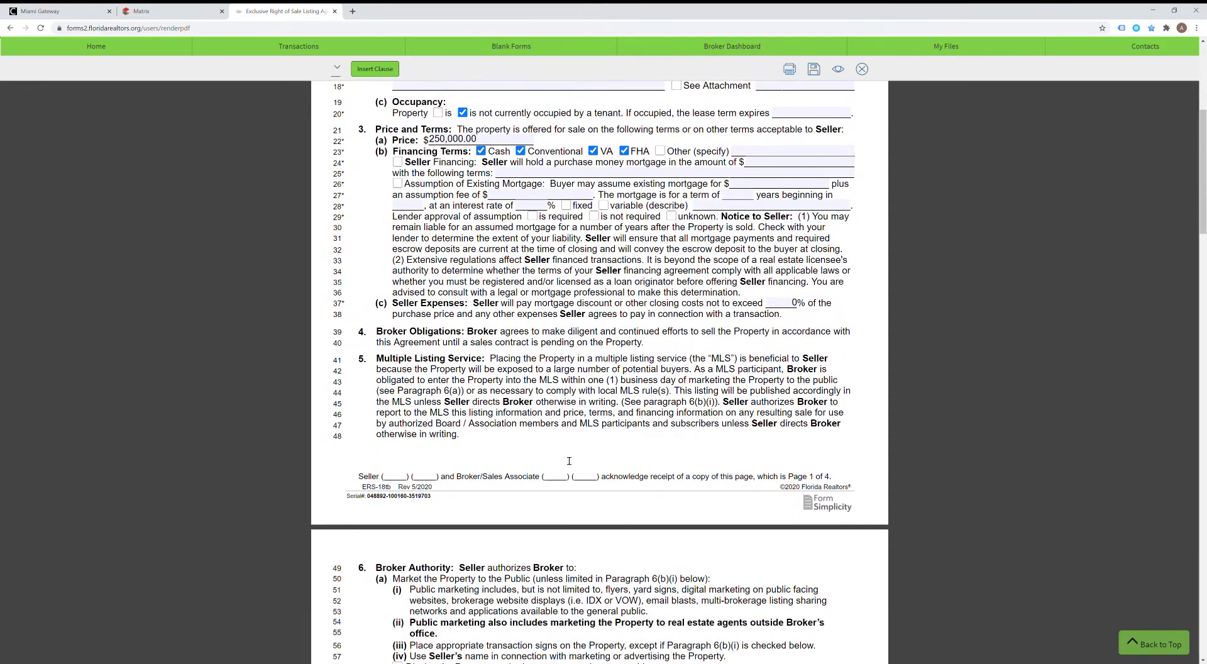
scroll(468, 381, "down", 4)
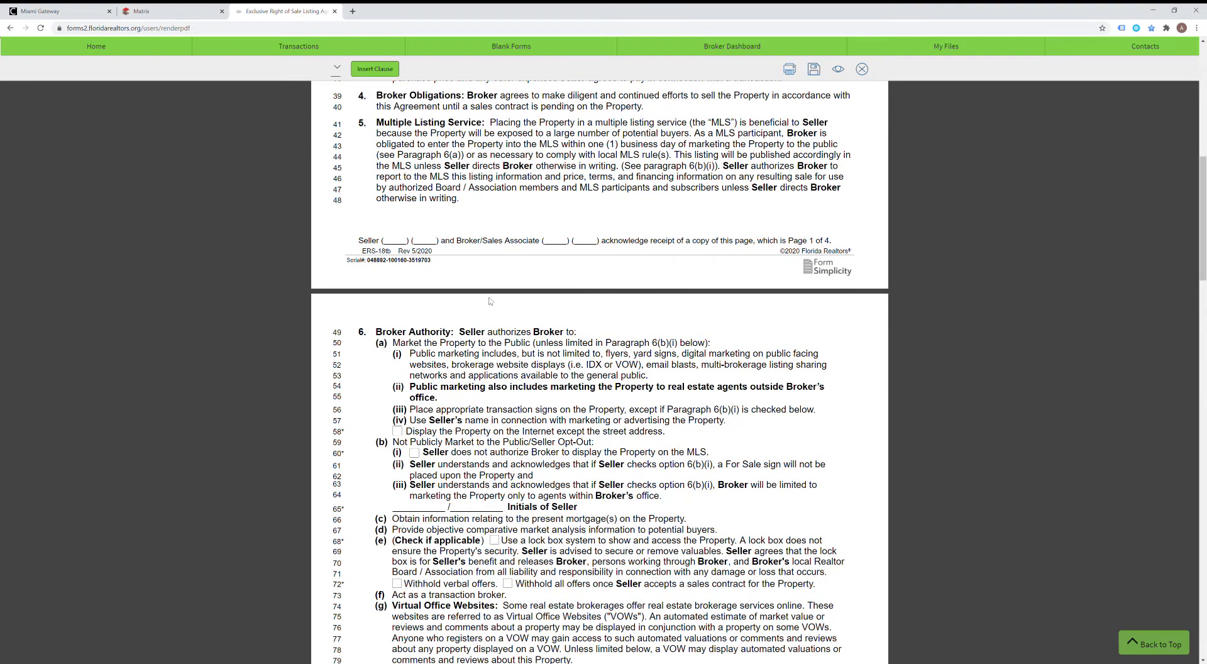
scroll(491, 310, "down", 1)
scroll(434, 324, "down", 1)
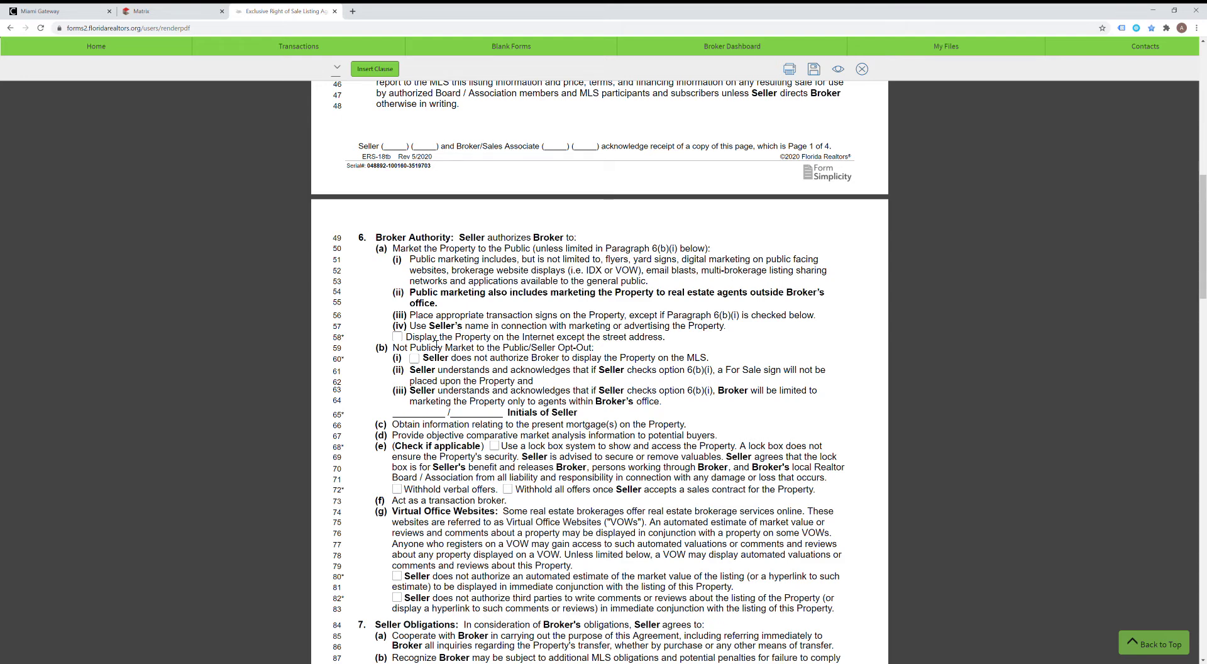
left_click(397, 339)
left_click(415, 359)
left_click(414, 359)
left_click(398, 336)
Authorize the use of a lock box system to show and access the property in section 6(e)
scroll(422, 361, "down", 2)
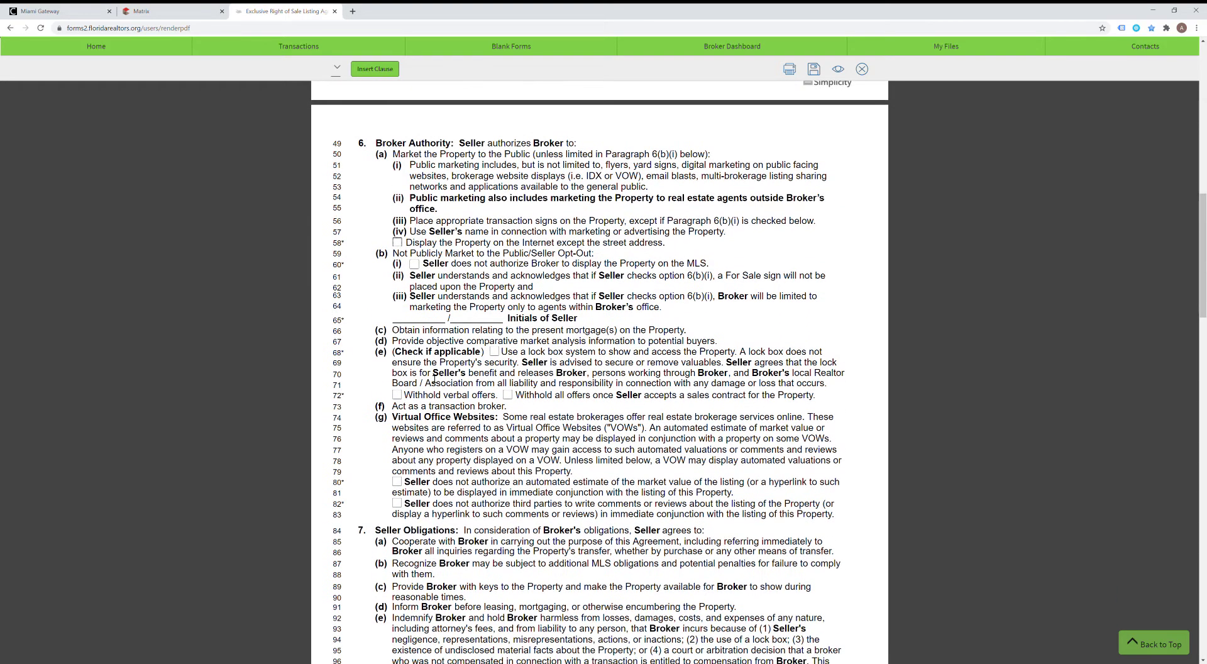
double_click(382, 354)
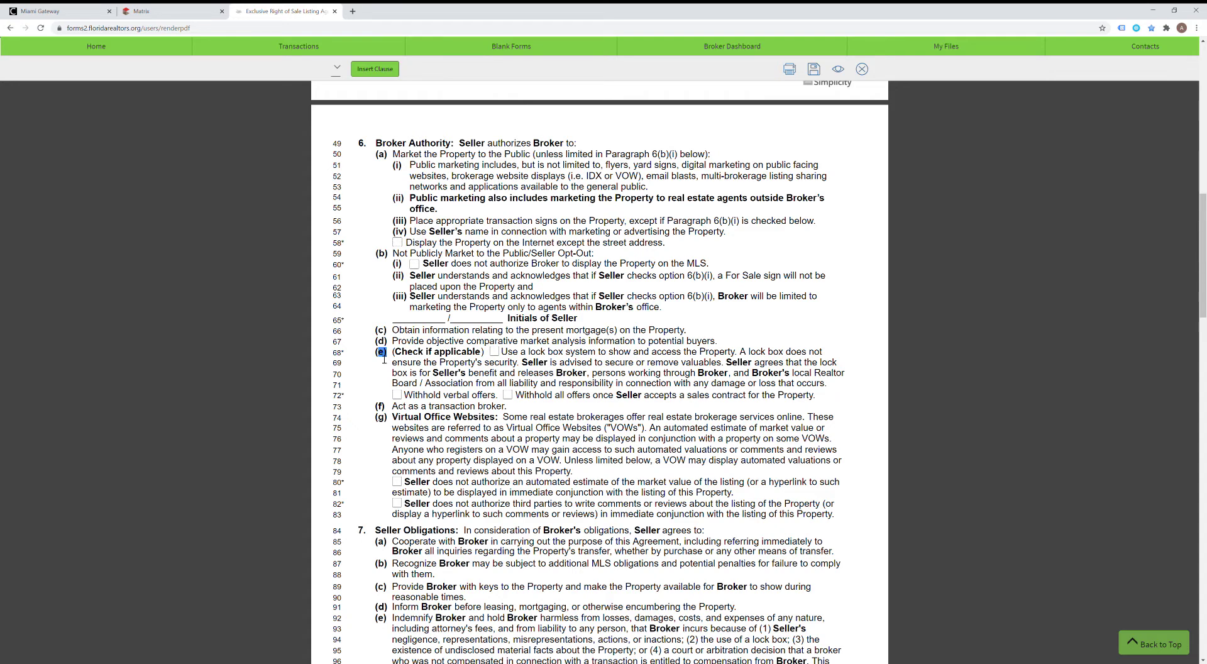
left_click(494, 352)
Try the options to withhold verbal offers and to withhold all offers once a sales contract is accepted
left_click(397, 394)
left_click(508, 395)
left_click(508, 396)
Enter "None Known" for the material facts the seller must disclose in section 7(g)
scroll(486, 442, "down", 1)
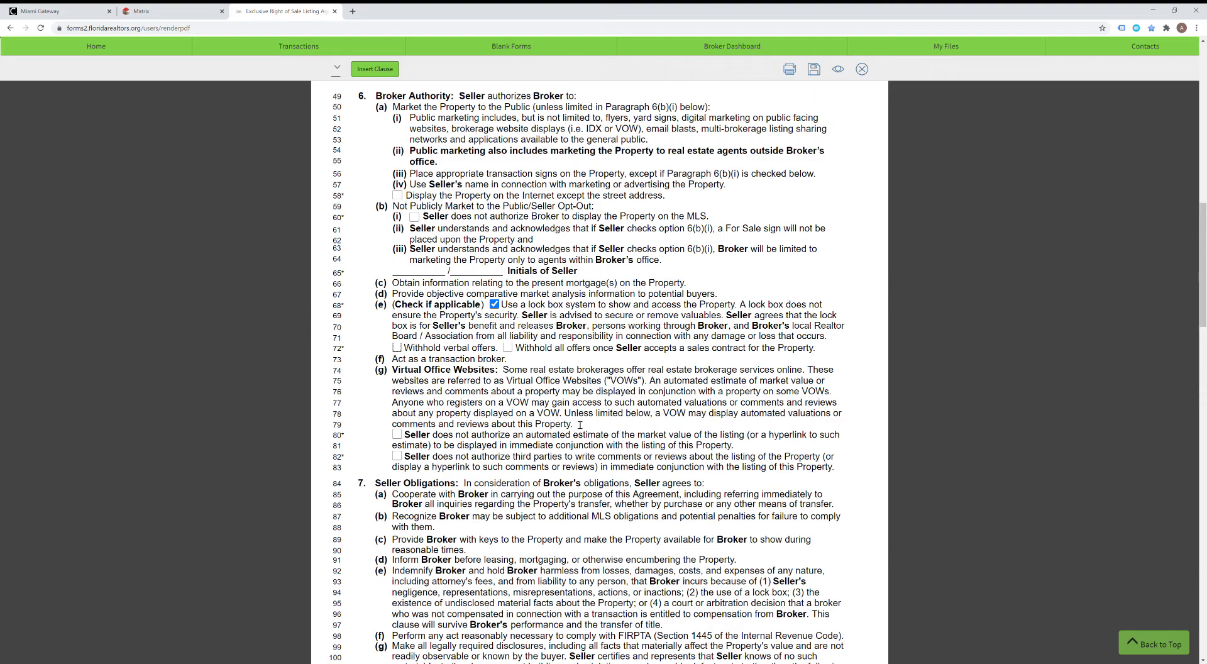
scroll(469, 425, "down", 3)
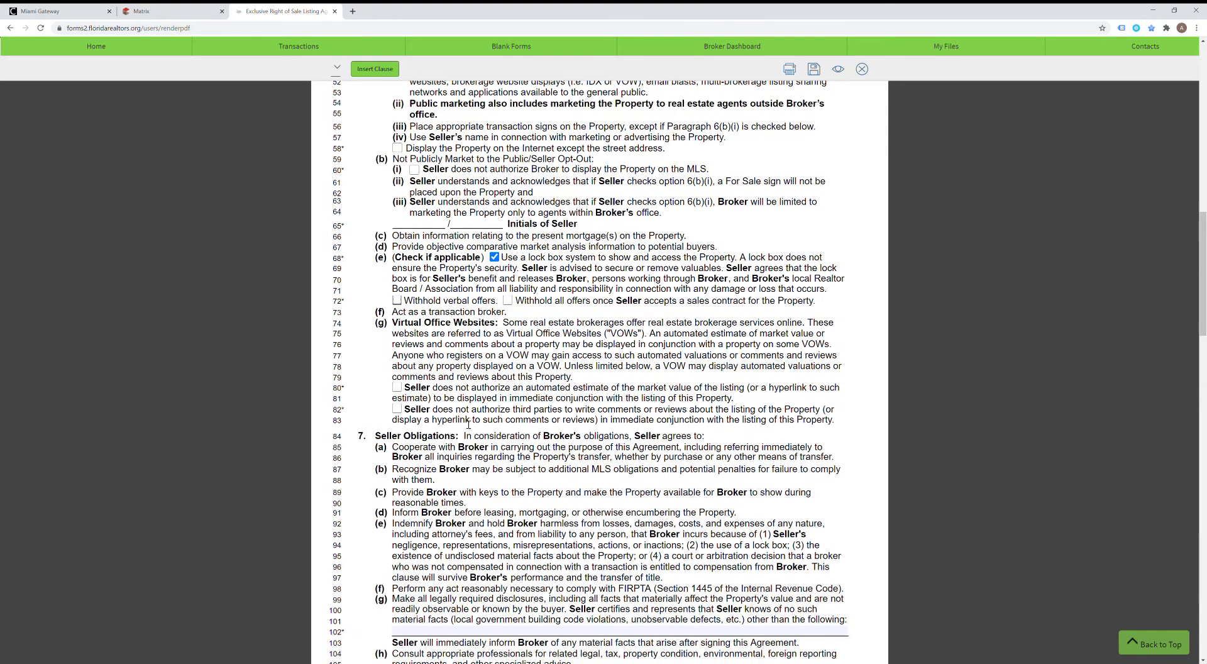
scroll(440, 328, "down", 1)
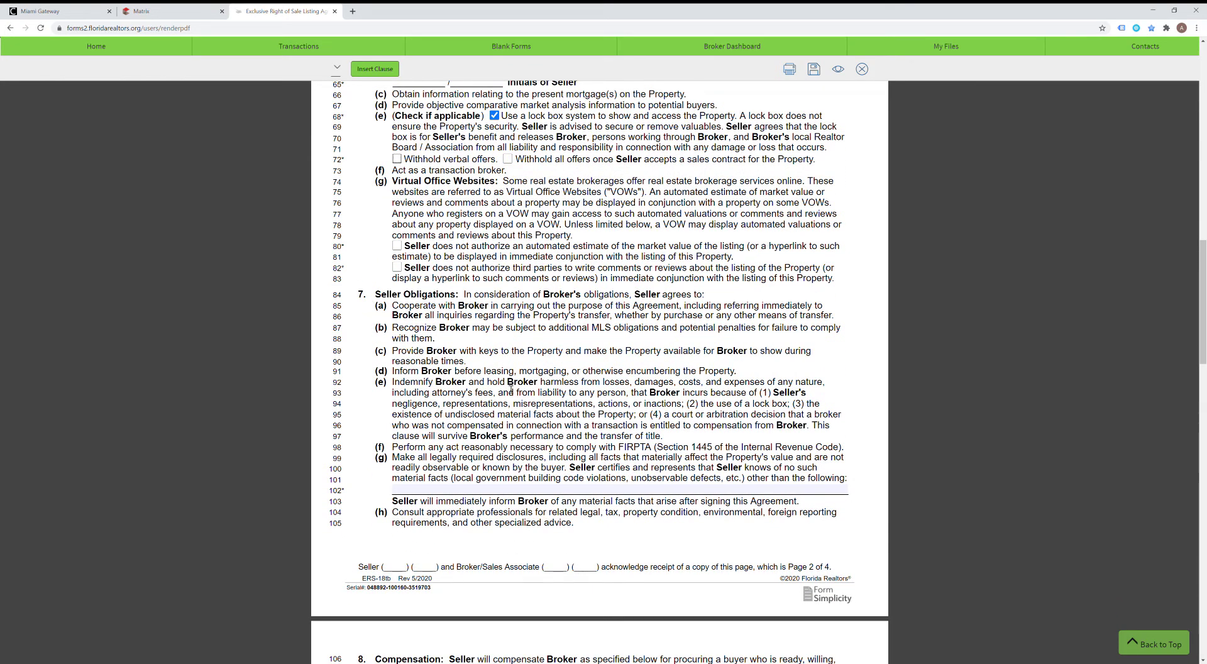
left_click(546, 494)
type("None Known")
scroll(655, 491, "down", 2)
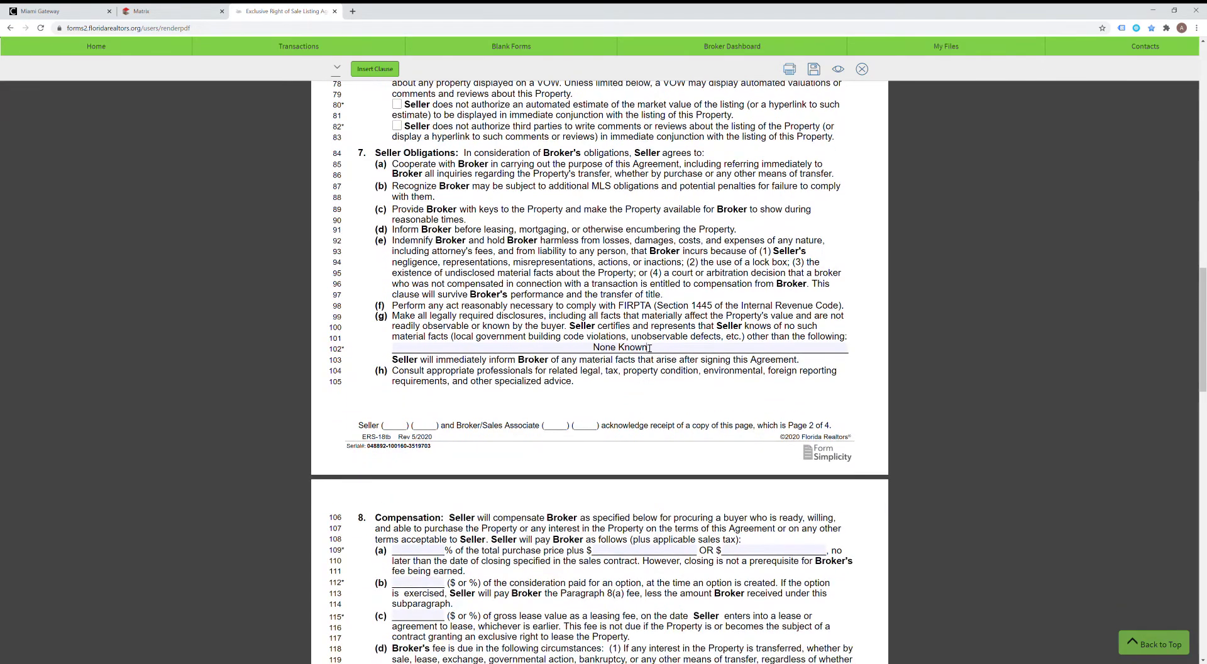
left_click(657, 353)
Set the broker's compensation in section 8(a) to 6% of the total purchase price plus $300.00
scroll(600, 410, "down", 2)
scroll(622, 288, "down", 3)
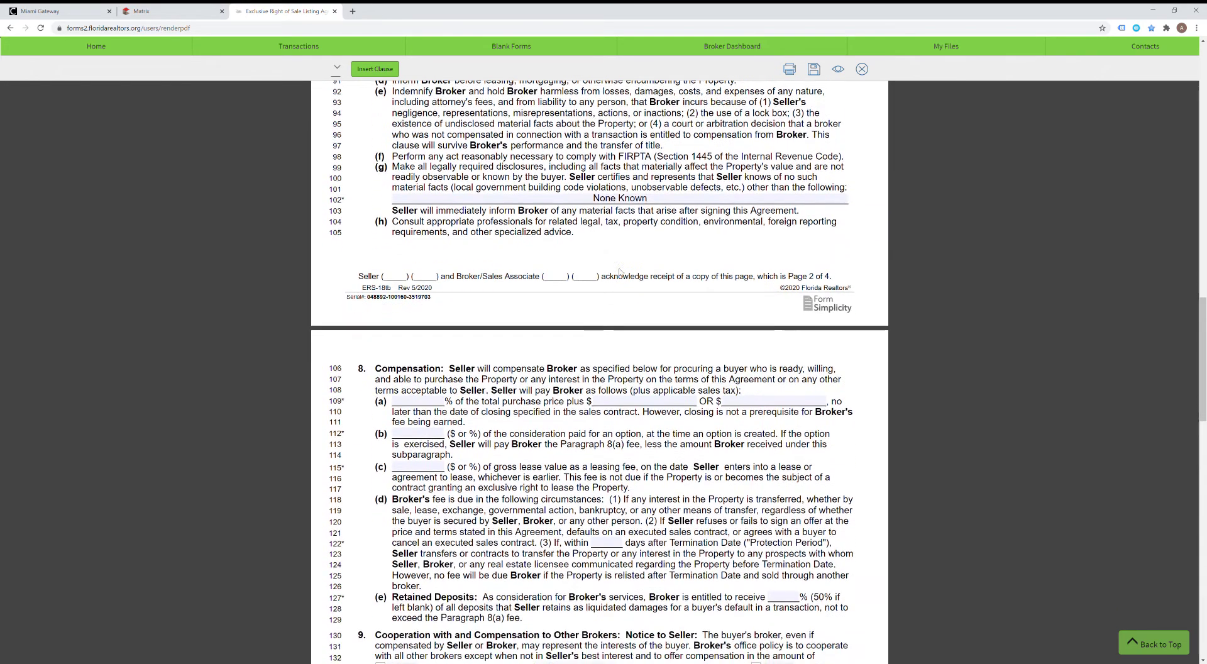
scroll(620, 275, "down", 1)
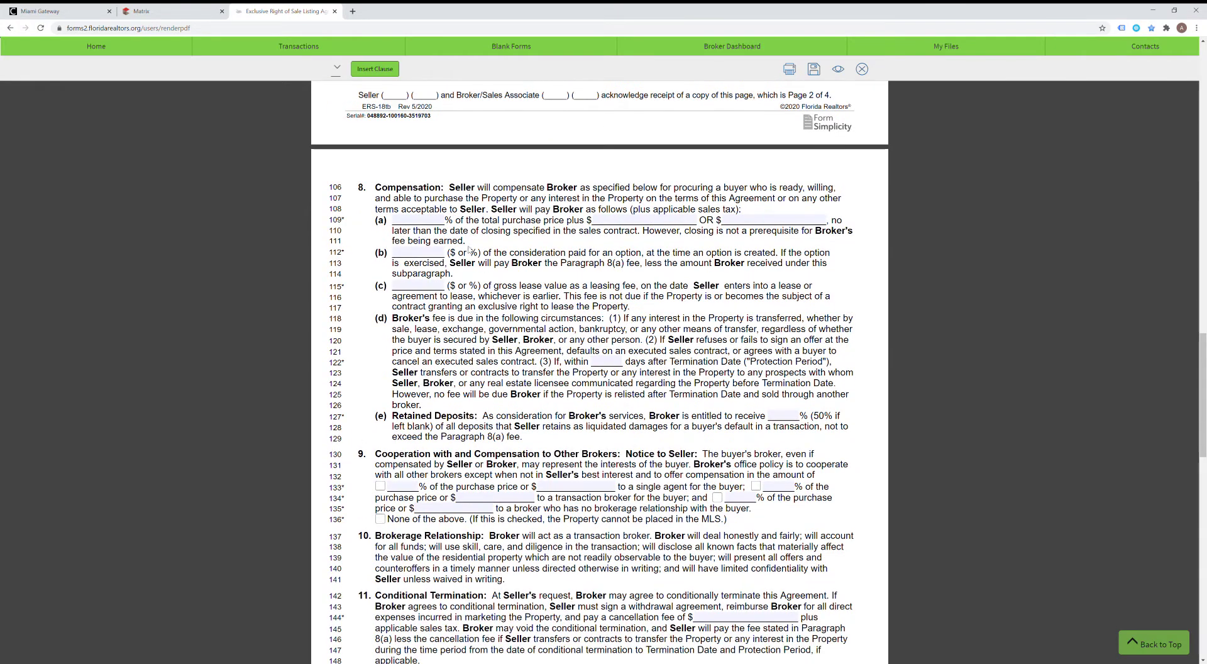
left_click(439, 221)
type("6")
key("BackSpace")
type("546")
left_click(632, 224)
type("300.00")
Set the Protection Period after the Termination Date to 60 days in section 8(d)
left_click(605, 363)
type("60")
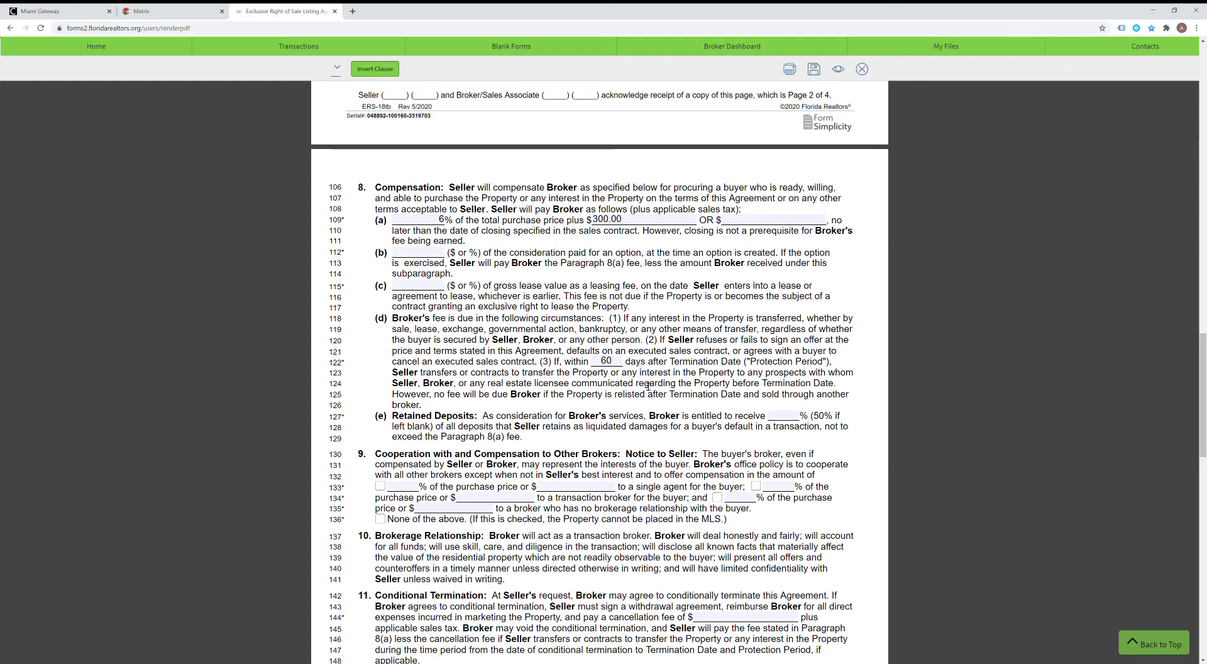
key("BackSpace")
key("BackSpace")
type("30")
key("BackSpace")
key("BackSpace")
type("60")
Set the broker's share of retained deposits to 50% in section 8(e)
type("50")
key("BackSpace")
key("BackSpace")
type("0")
key("BackSpace")
type("50")
scroll(466, 433, "down", 1)
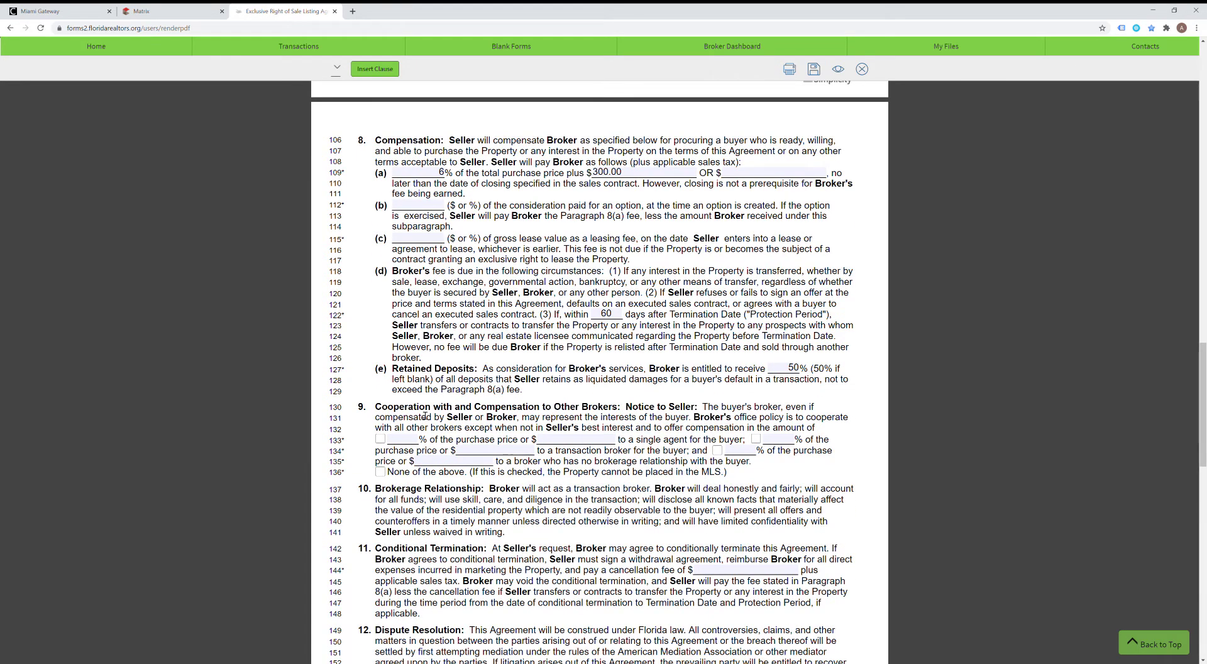
In section 9, offer buyer's brokers 3% of the purchase price for both a single agent and a transaction broker
left_click_drag(375, 407, 519, 412)
left_click(613, 412)
left_click(380, 439)
left_click(408, 443)
type("3")
left_click_drag(648, 441, 709, 448)
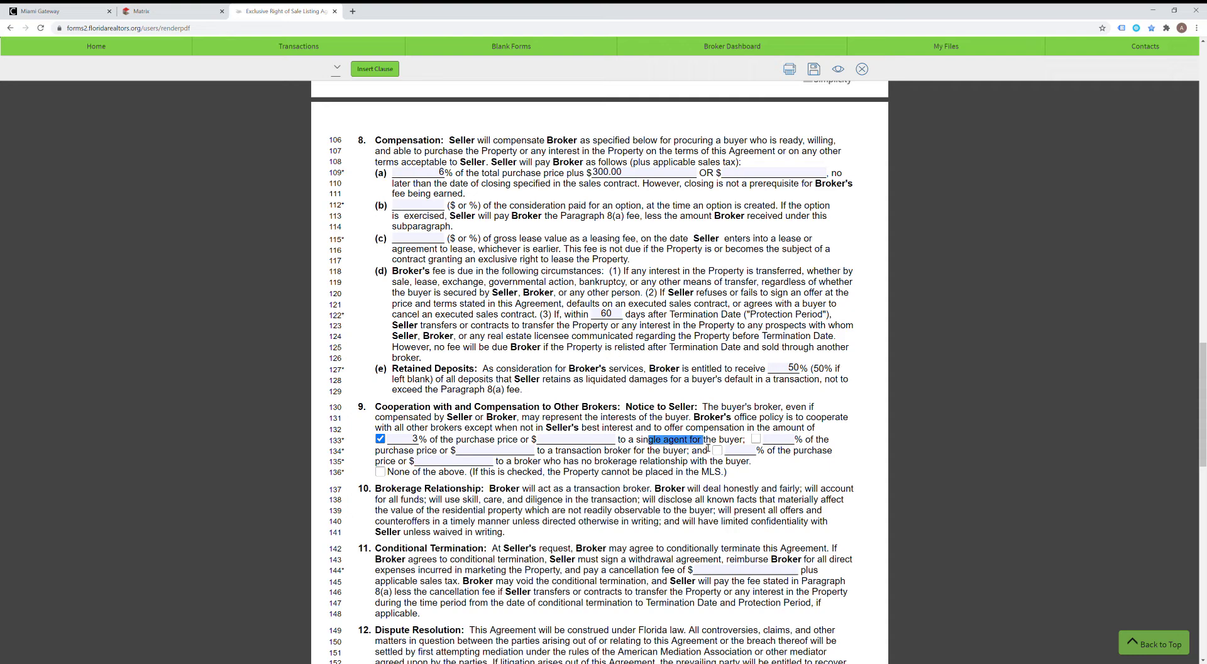
left_click(755, 440)
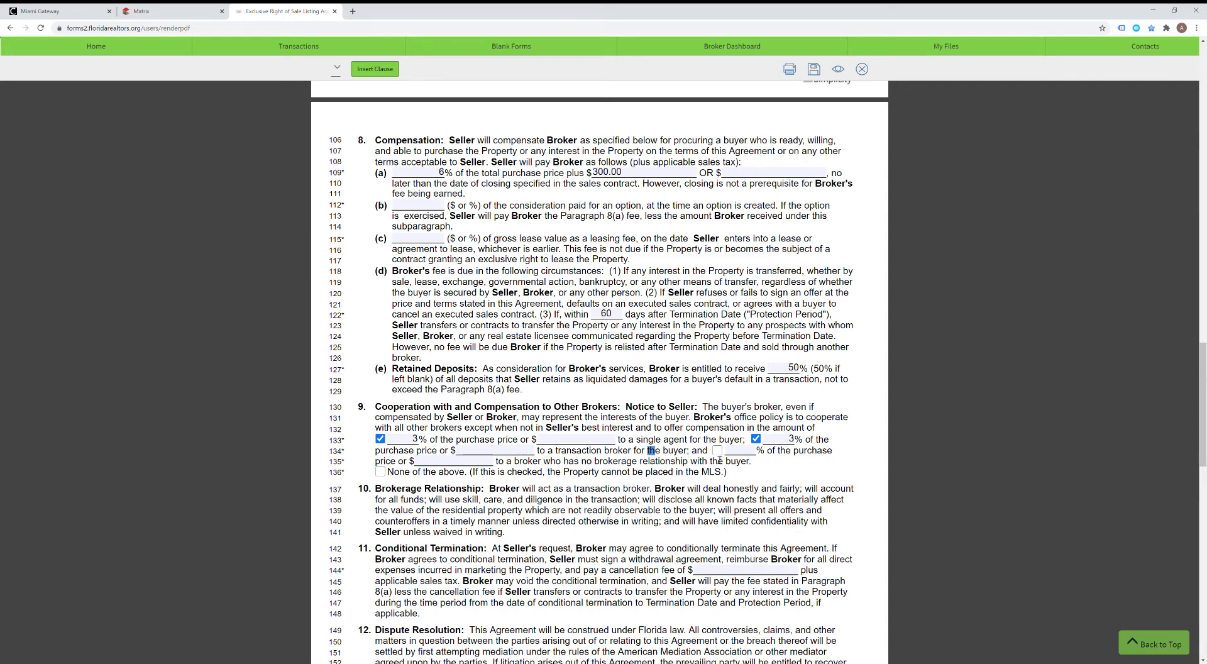
In section 9, offer 3% of the purchase price to a broker who has no brokerage relationship with the buyer
left_click(740, 458)
type("3")
left_click(718, 450)
left_click_drag(394, 444, 676, 442)
left_click(676, 442)
mouse_move(581, 451)
left_mouse_down()
mouse_move(567, 451)
mouse_move(616, 463)
mouse_move(595, 462)
left_mouse_up()
double_click(755, 453)
type("2")
key("BackSpace")
type("3")
Try sample cancellation fees of 500 and 25000 in section 11, Conditional Termination
scroll(588, 404, "down", 2)
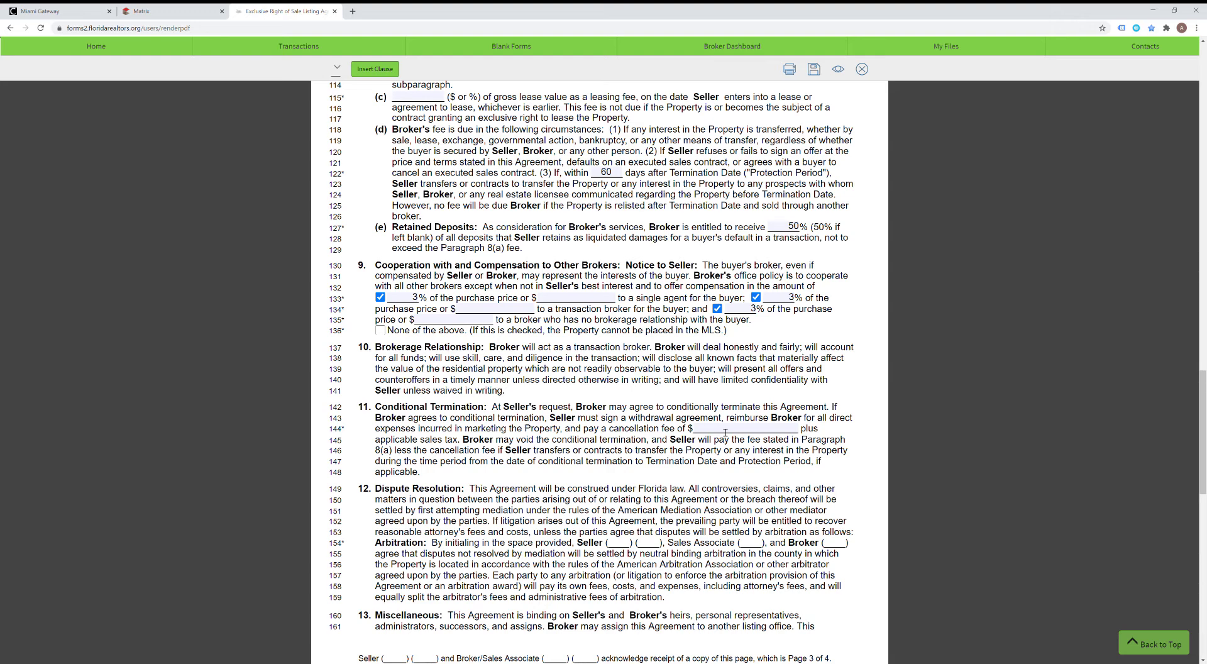
type("500")
double_click(753, 430)
type("25000")
left_click(732, 451)
left_click(747, 433)
key("BackSpace")
type("500")
Set the conditional termination cancellation fee in section 11 to $1,000.00
key("BackSpace")
key("BackSpace")
key("BackSpace")
type("1000")
left_click(734, 454)
Review the arbitration initials, the Additional Terms section and the seller signature and contact fields
scroll(600, 423, "down", 1)
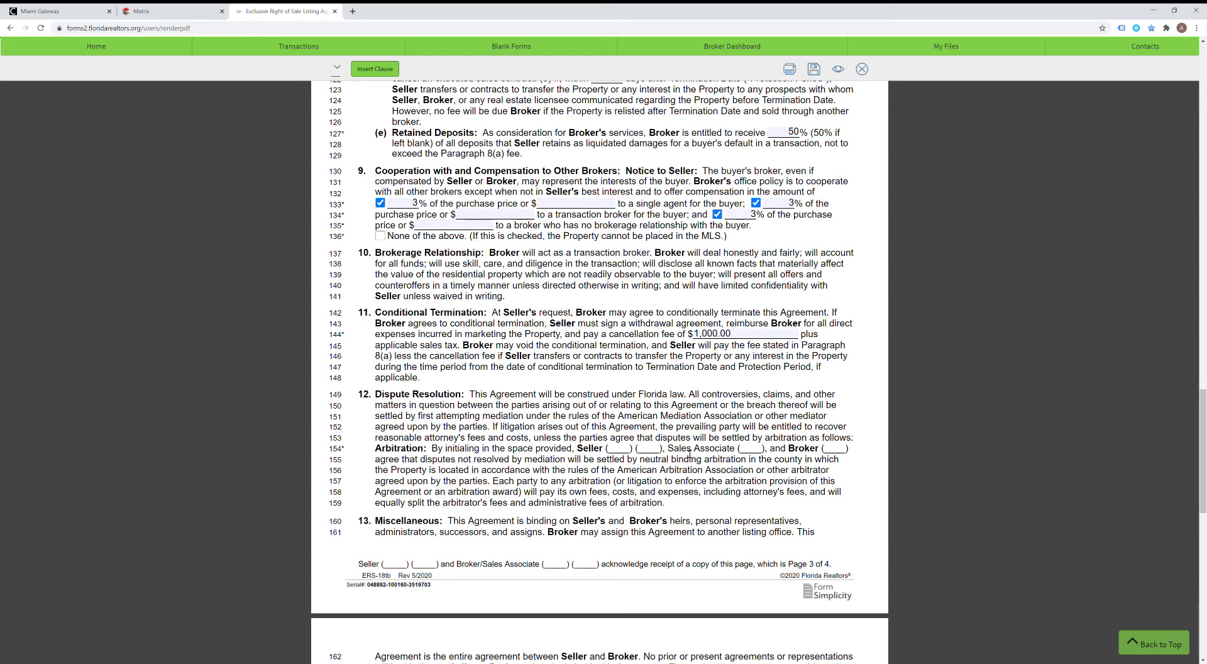
scroll(690, 454, "down", 4)
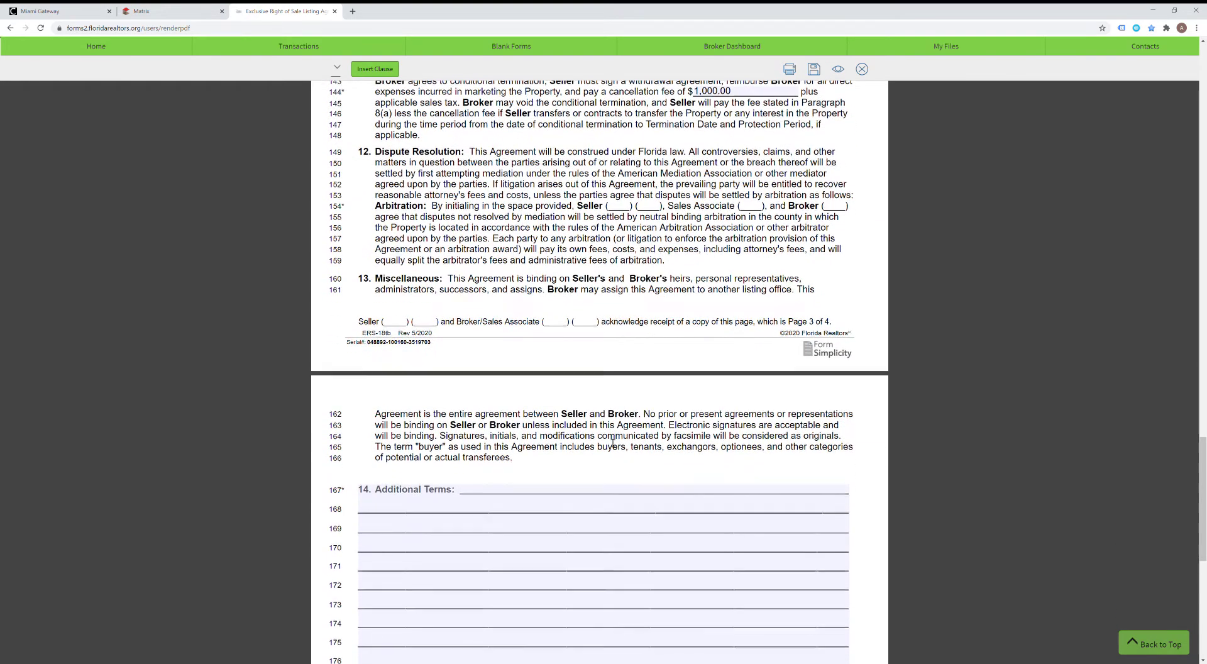
scroll(589, 412, "down", 3)
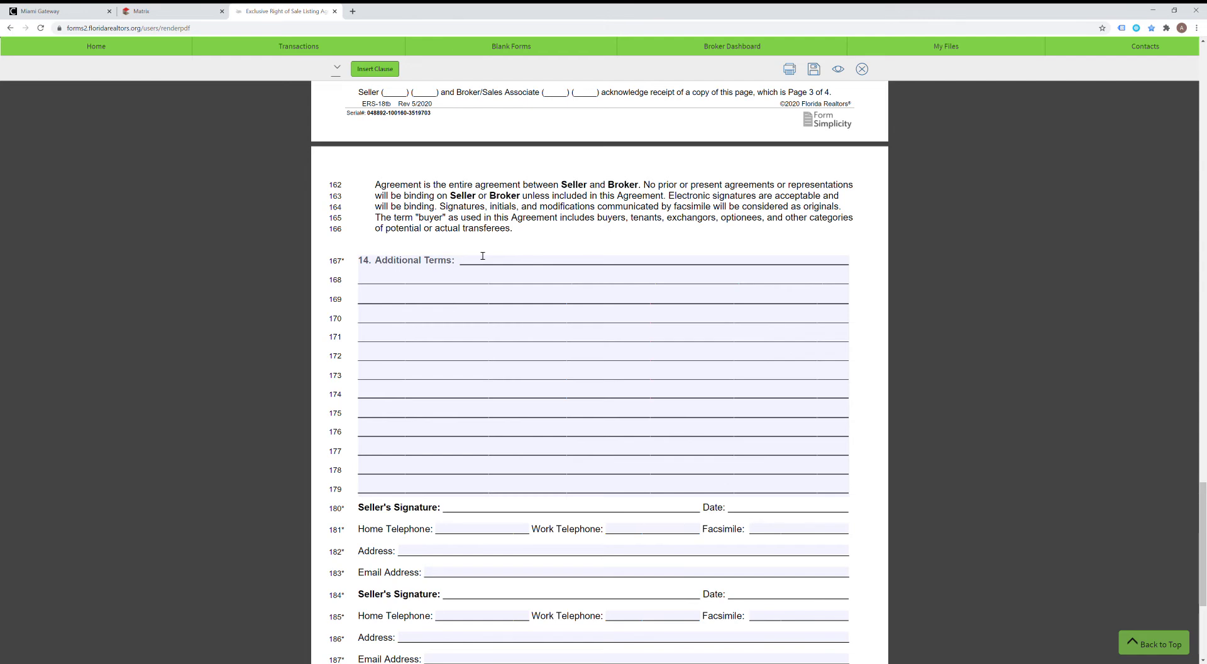
left_click(483, 256)
scroll(493, 273, "down", 2)
scroll(493, 344, "down", 1)
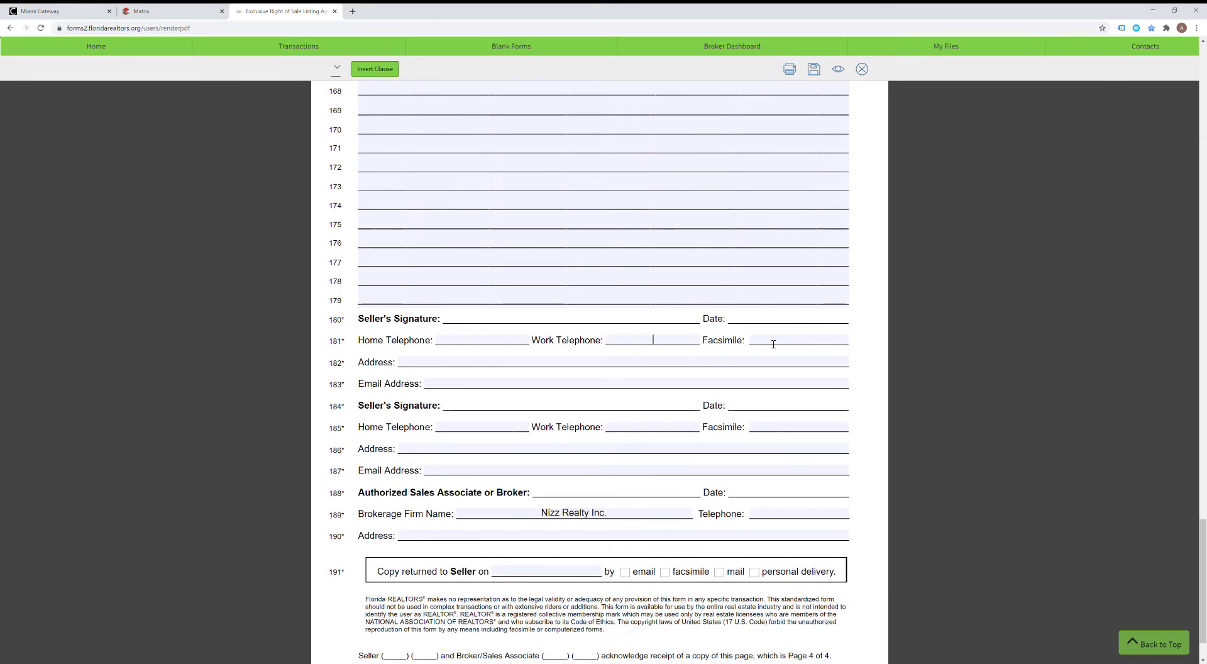
left_click(463, 384)
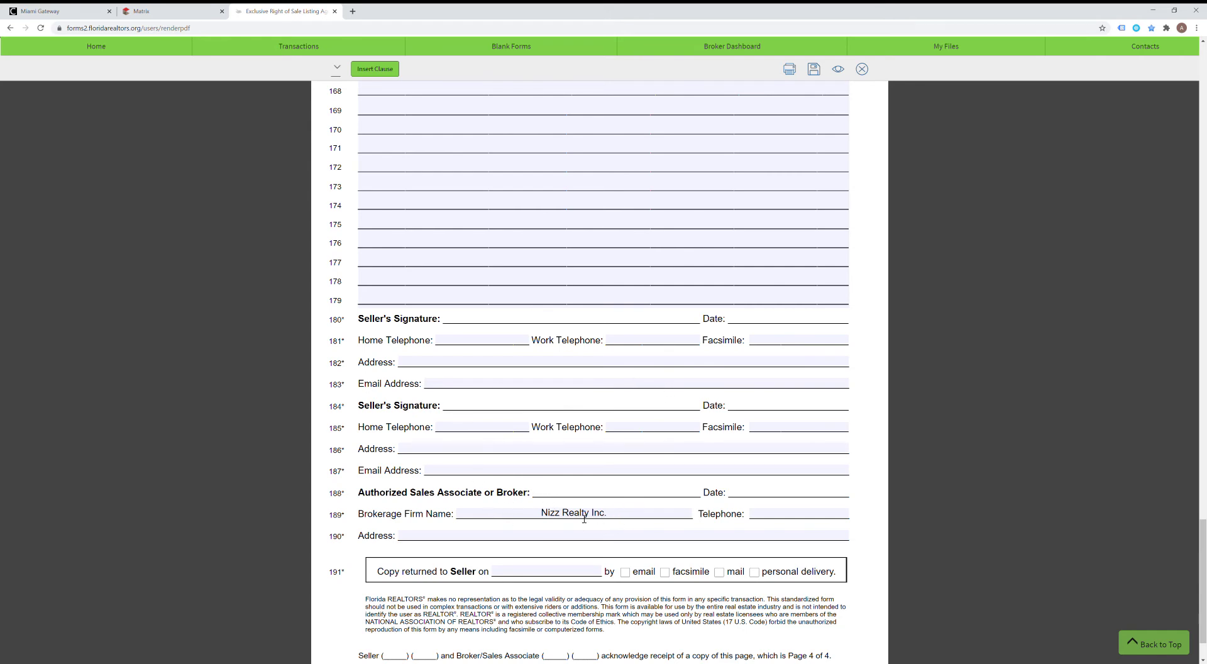
triple_click(615, 516)
left_click(623, 516)
left_click_drag(615, 517, 597, 517)
left_click(593, 517)
key("shift+Home")
left_click(626, 516)
left_click_drag(625, 516, 598, 520)
left_click(613, 518)
Mark email as the way the copy is returned to the seller, leaving the return date blank
scroll(683, 497, "down", 1)
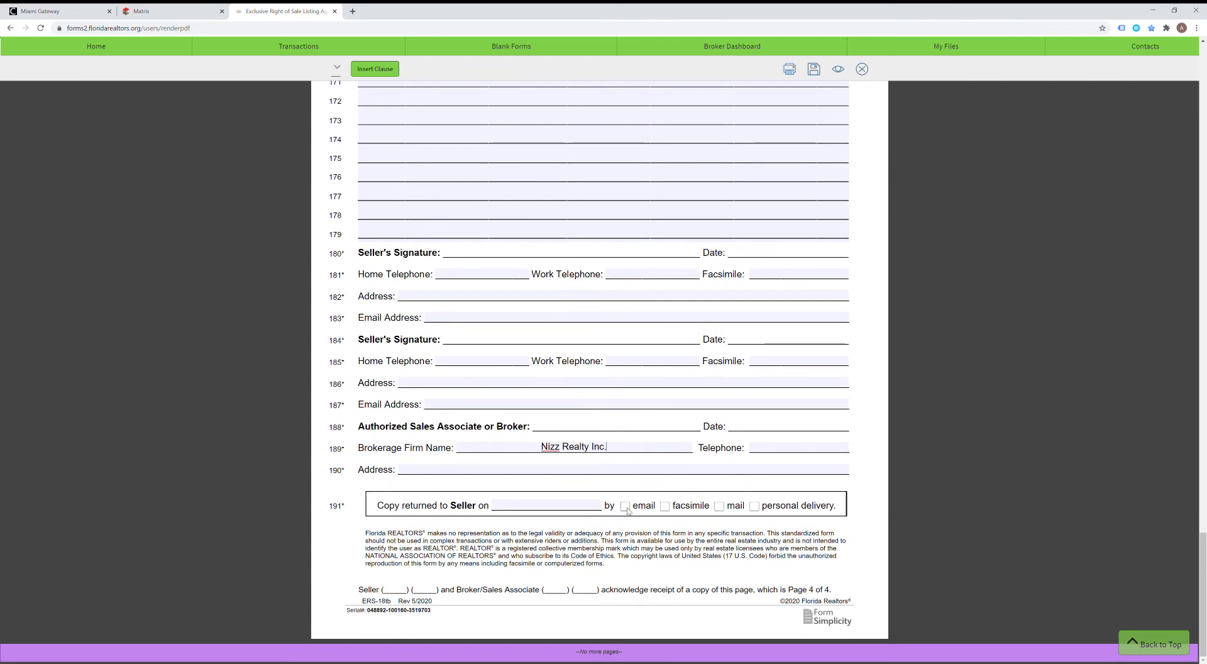
left_click(754, 507)
left_click(625, 506)
left_click(547, 507)
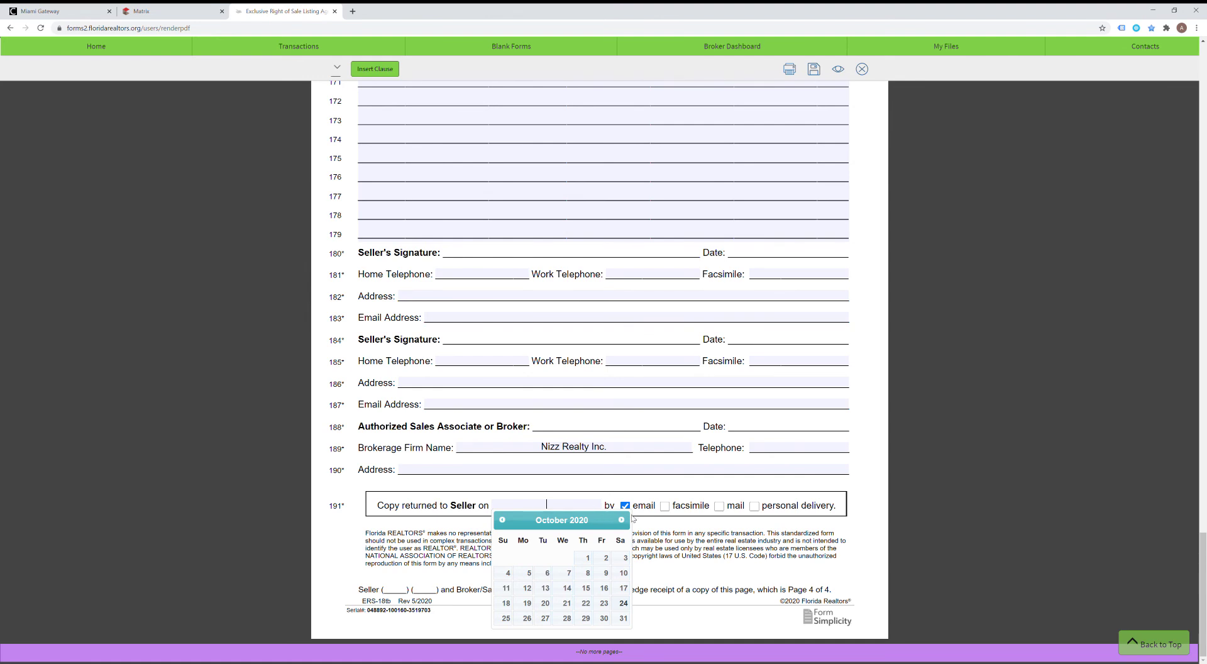
left_click(678, 542)
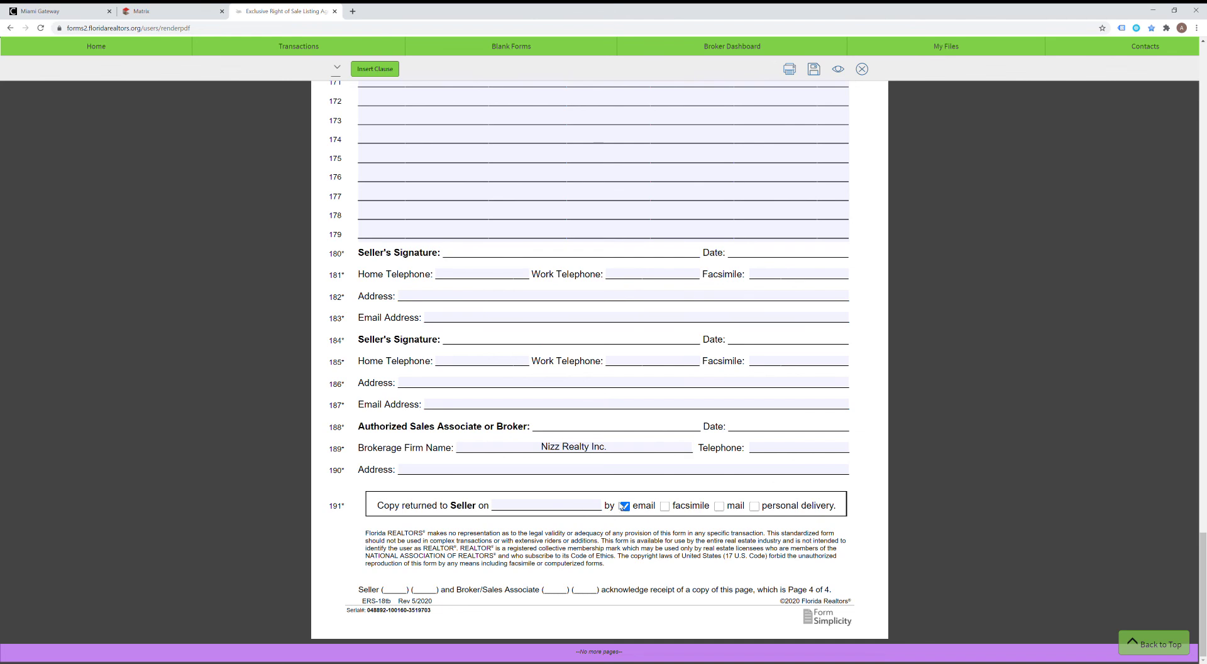
Review the filled-in agreement from the last page back to the parties and property details on page 1
scroll(622, 506, "up", 7)
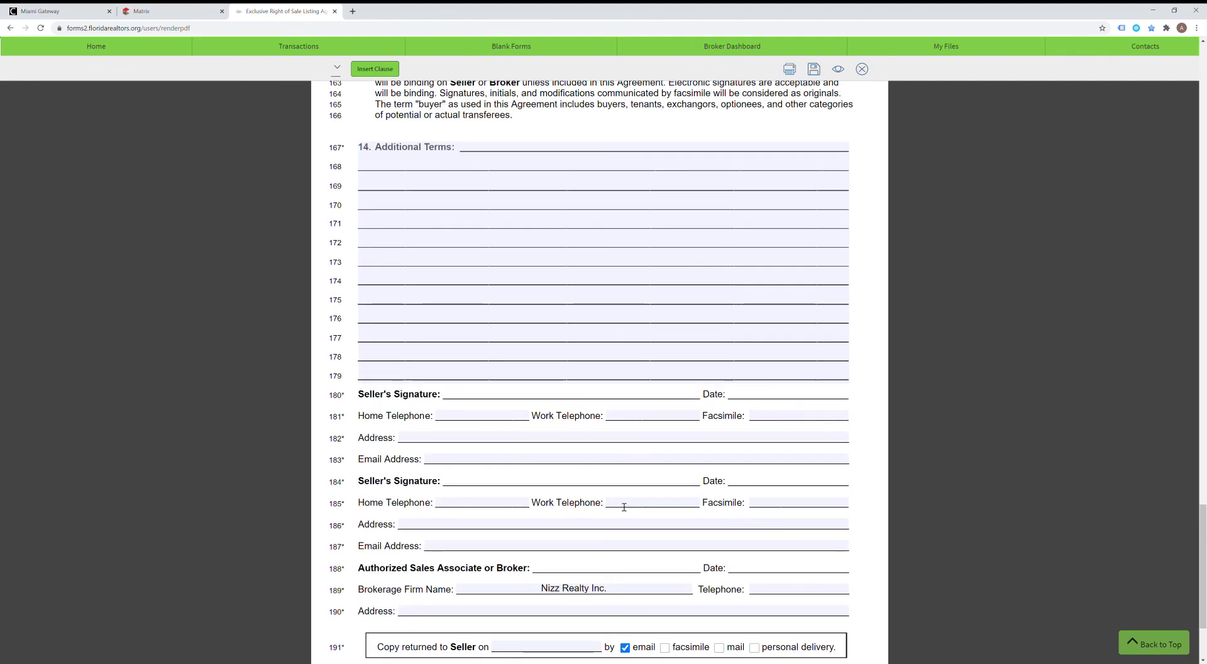
scroll(624, 507, "up", 12)
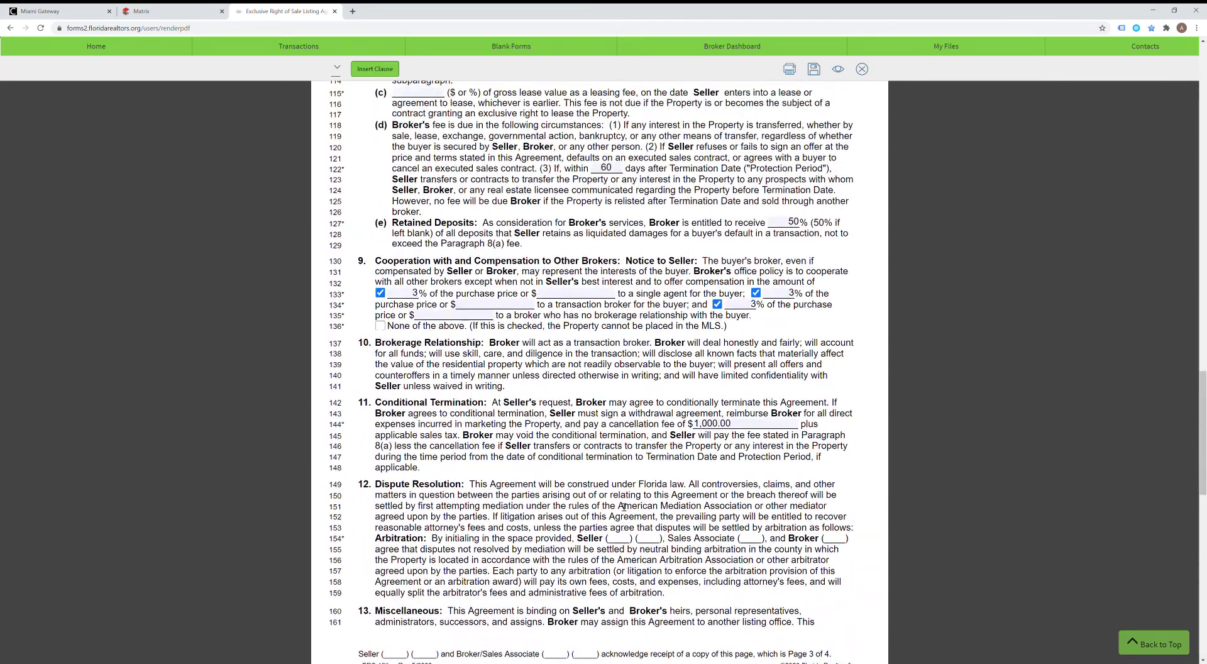
scroll(625, 507, "up", 6)
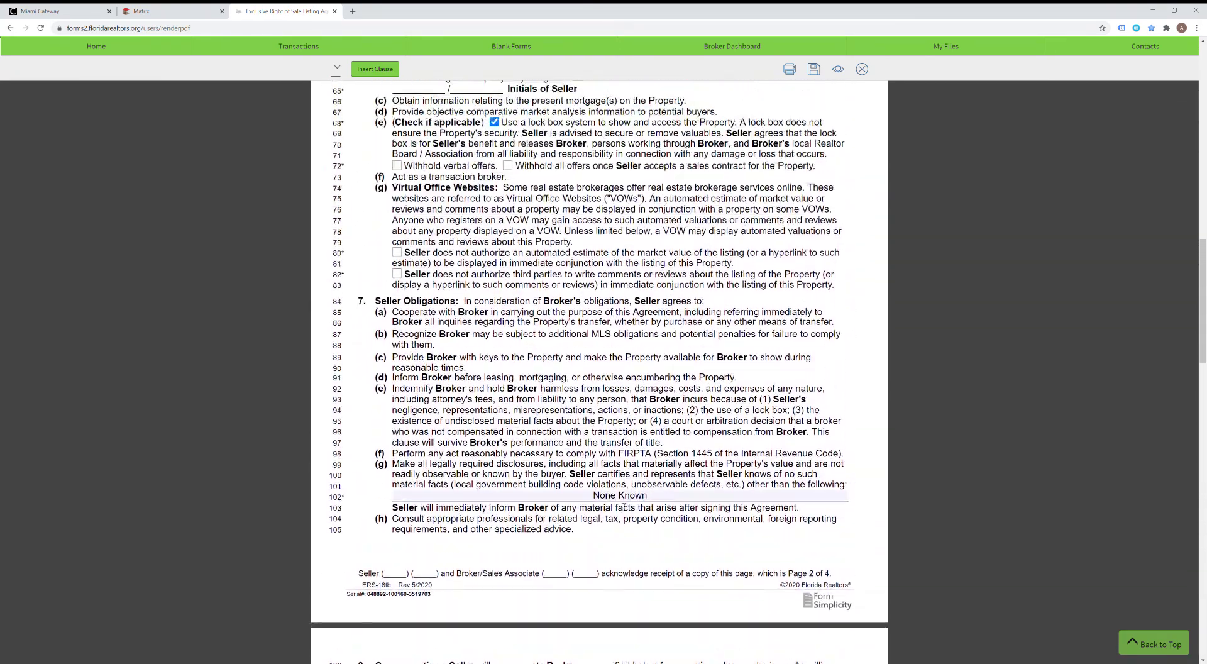
scroll(625, 507, "up", 6)
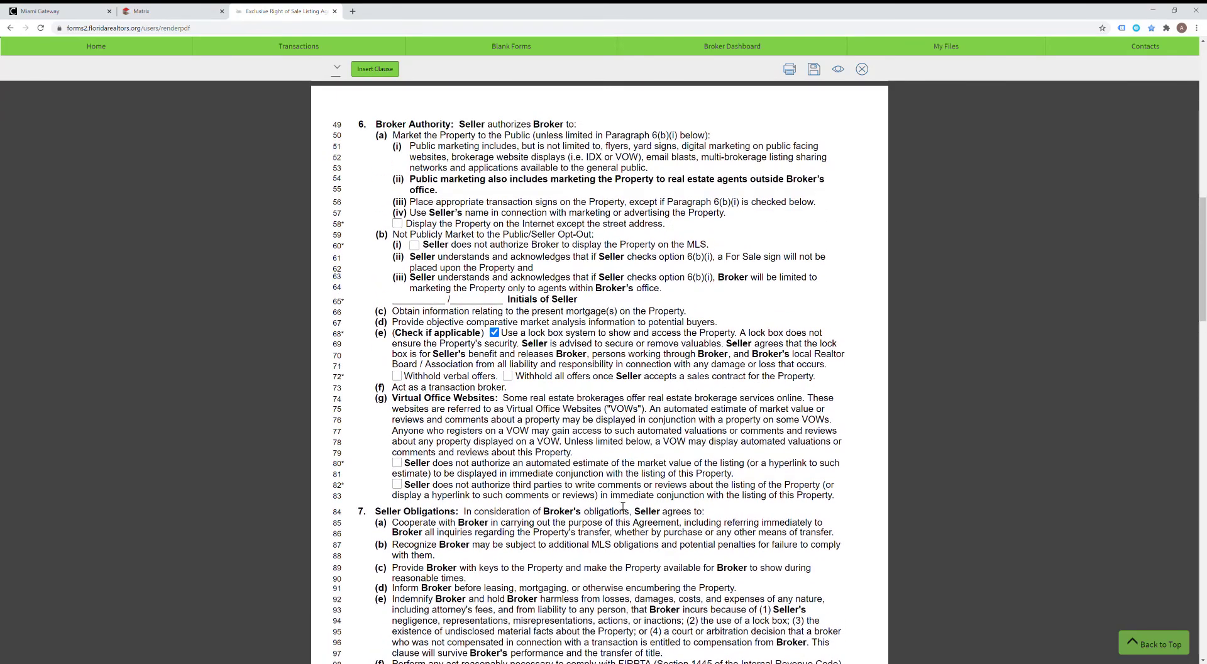
scroll(620, 507, "up", 6)
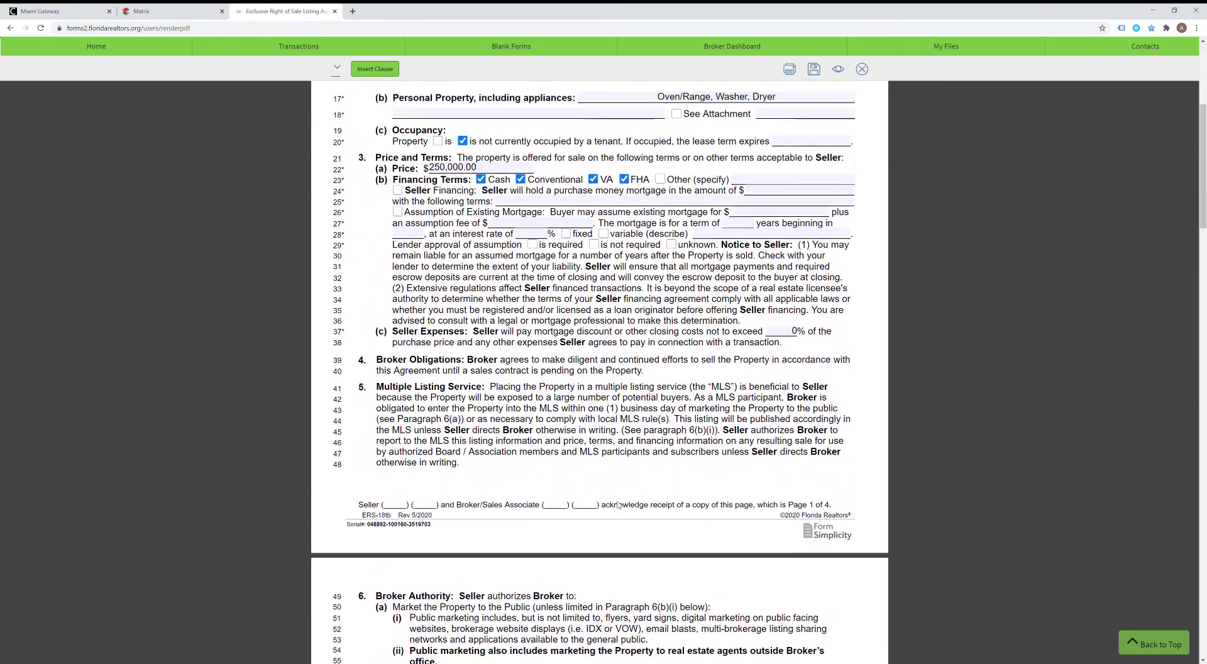
scroll(622, 507, "up", 3)
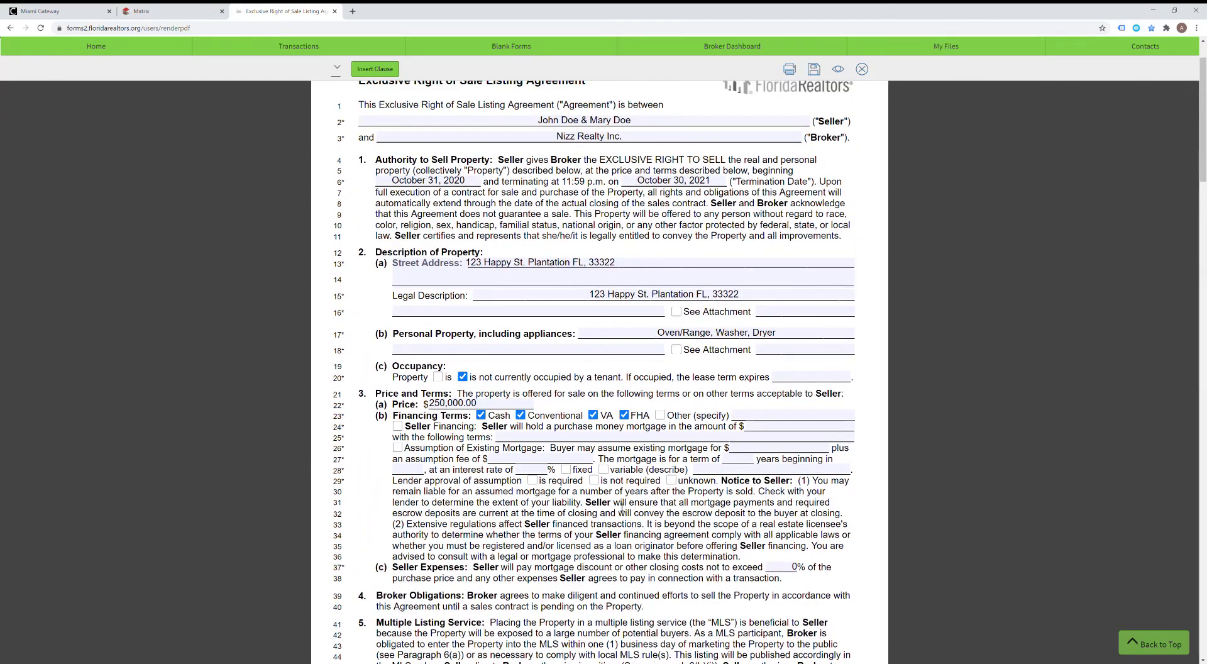